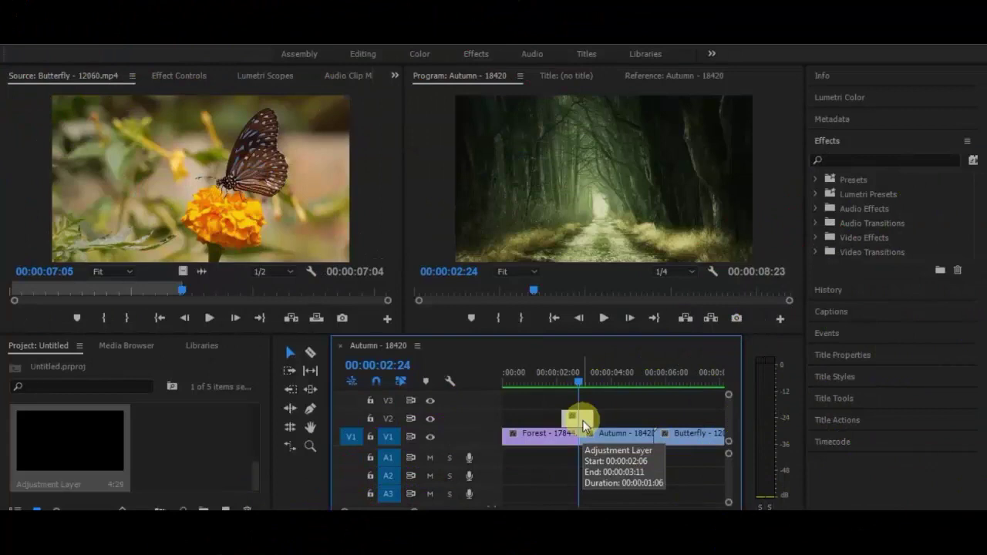
Duplicate the adjustment layer onto track V3 and apply the Replicate effect to the adjustment layer on V2
drag(584, 424, 577, 403)
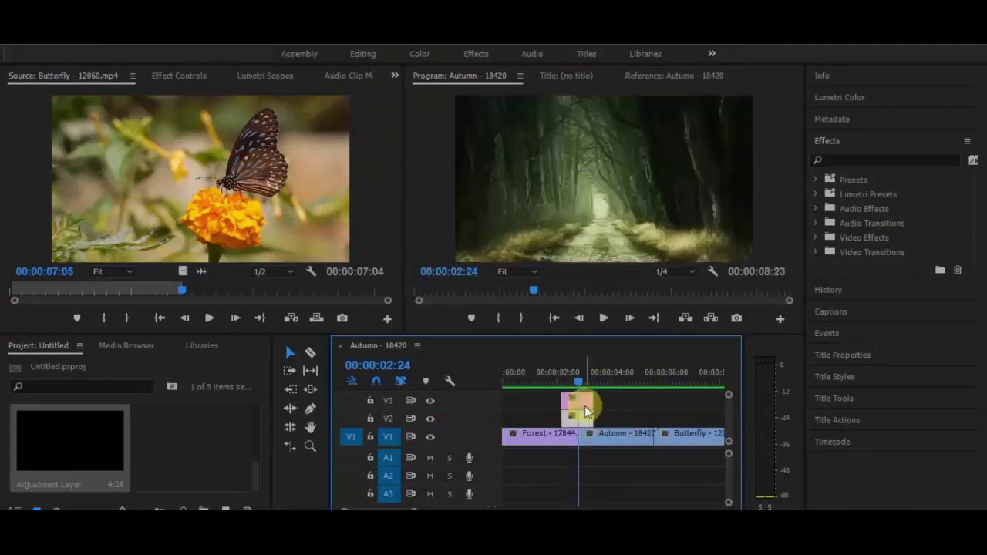
click(839, 159)
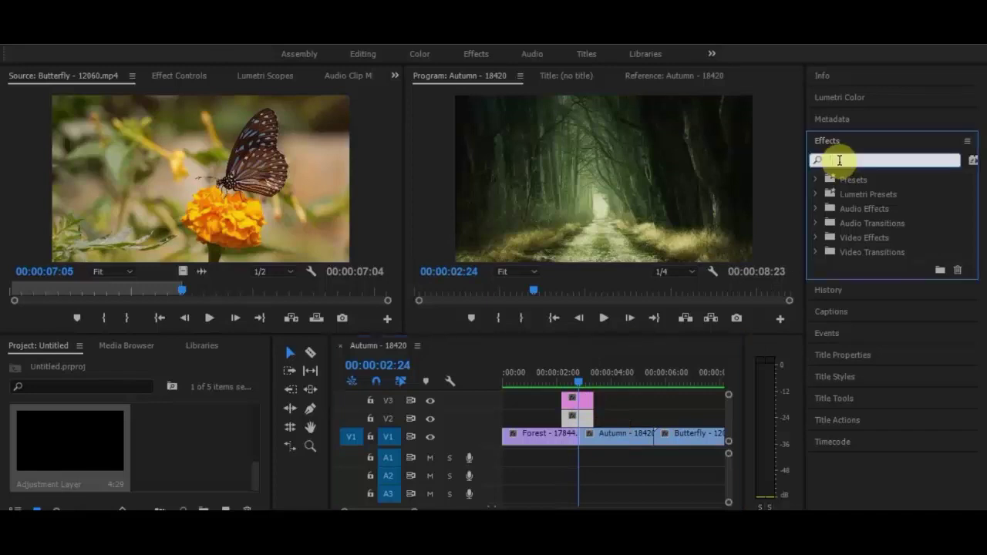
text(rep)
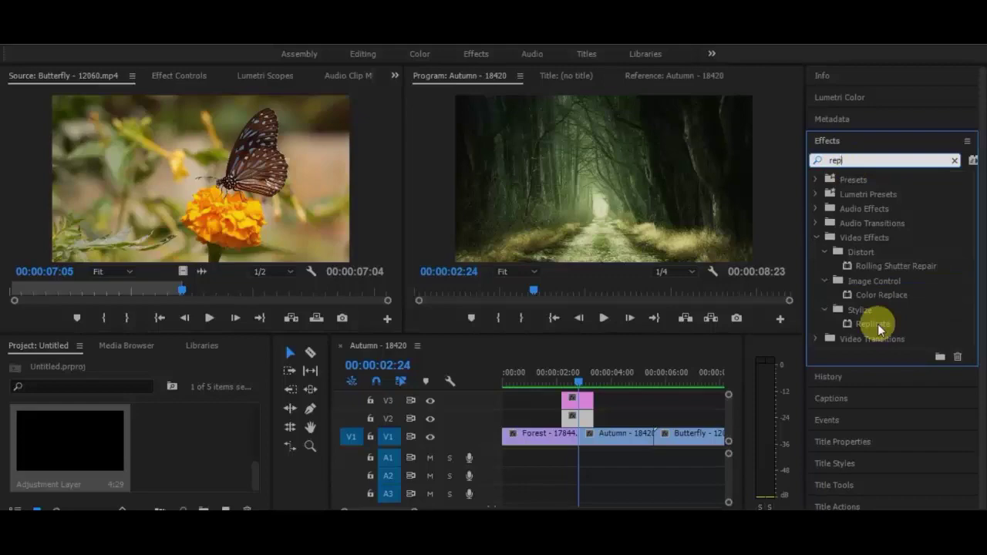
drag(878, 324, 591, 419)
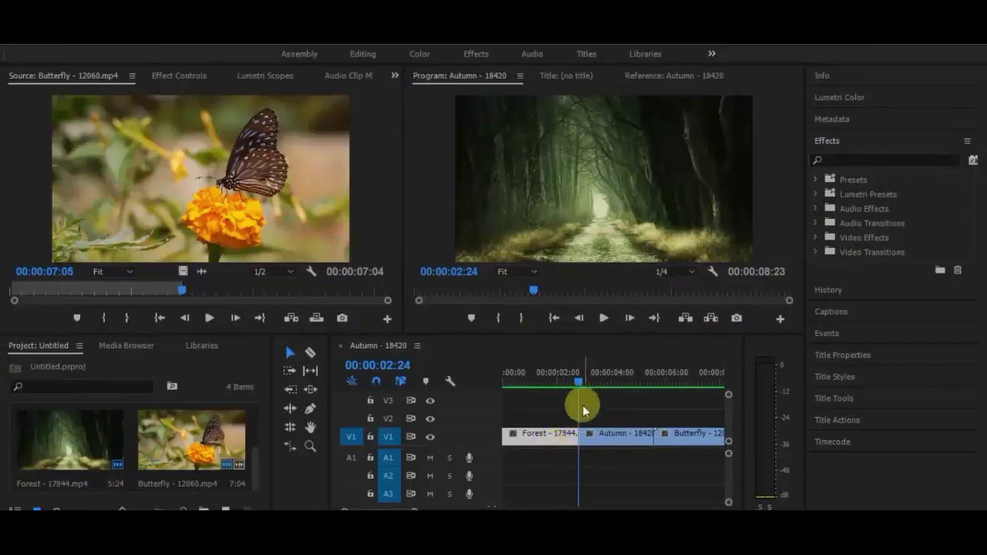
drag(578, 381, 579, 404)
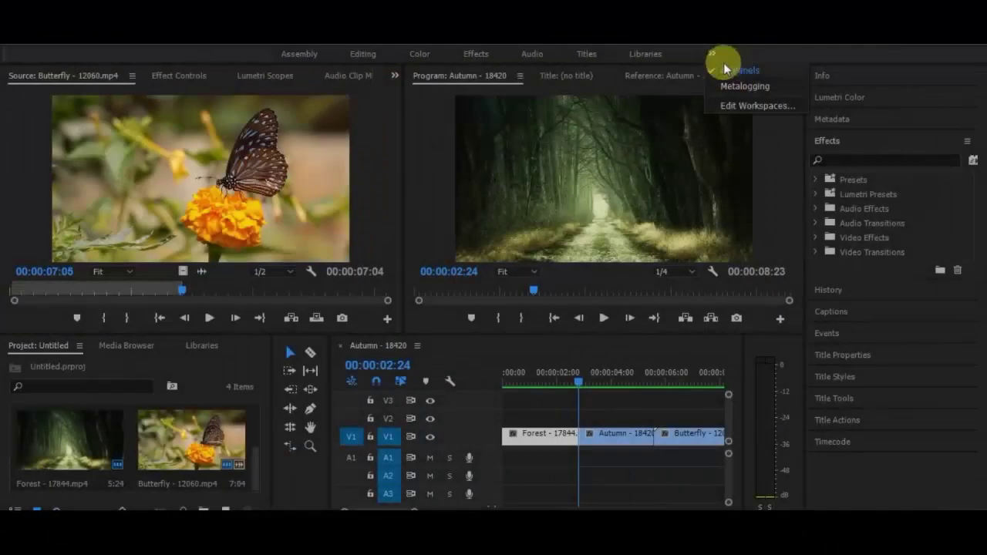
click(783, 153)
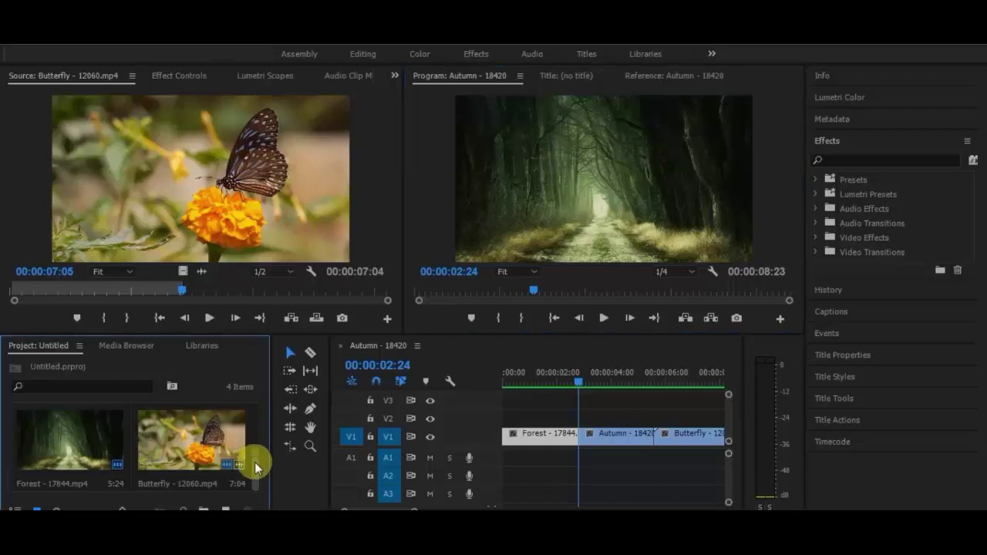
Create a 1280 x 720 adjustment layer at 29.97 fps and place it on track V2 above the Forest and Autumn clips
click(225, 509)
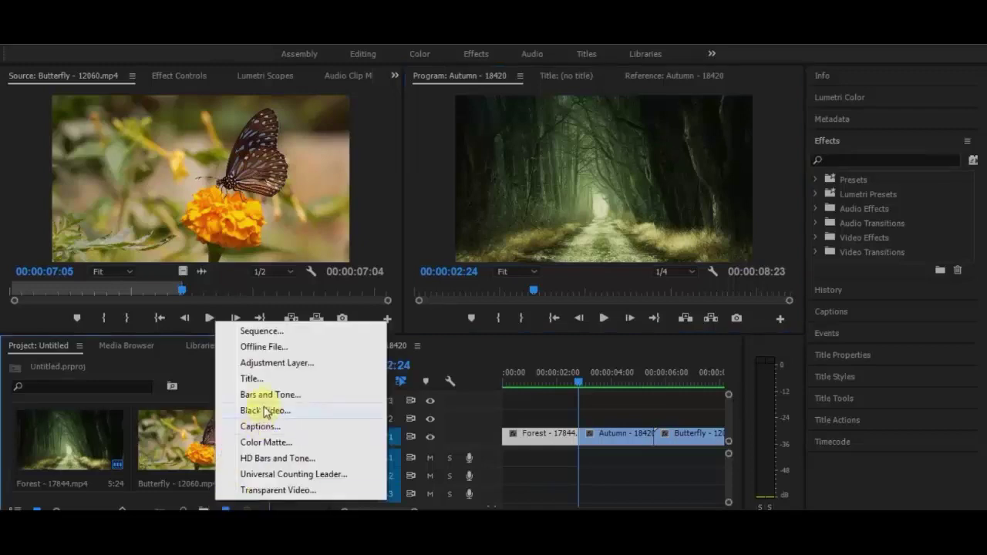
click(279, 364)
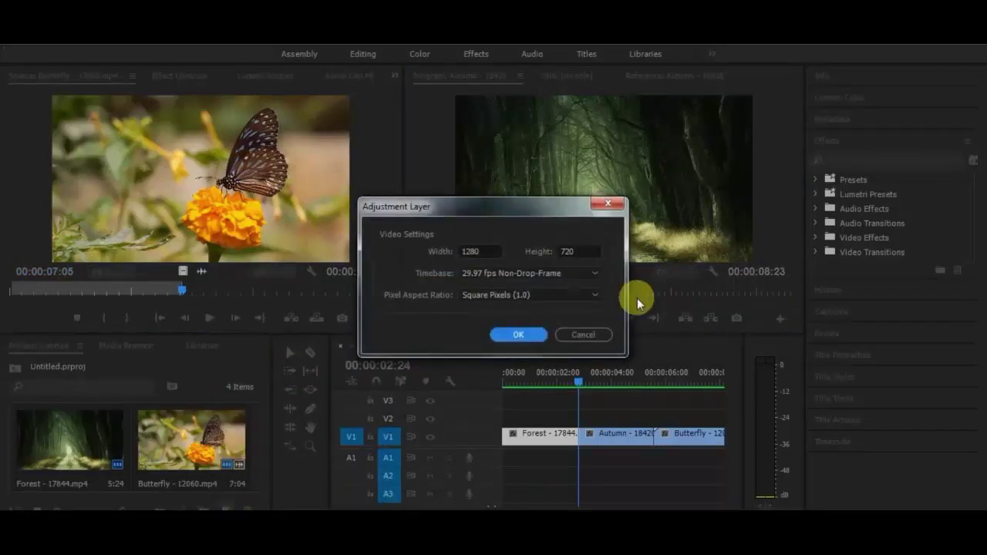
click(518, 336)
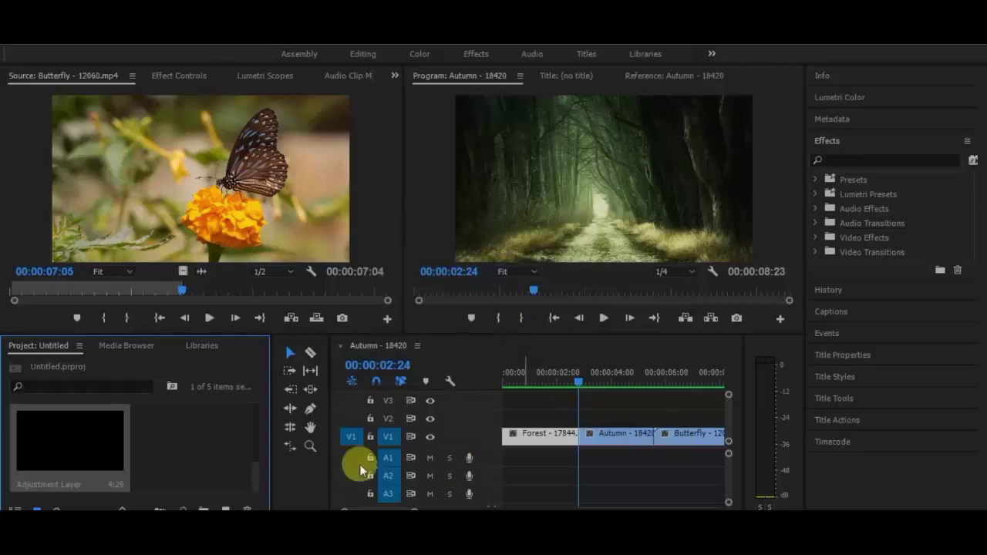
drag(85, 434, 520, 421)
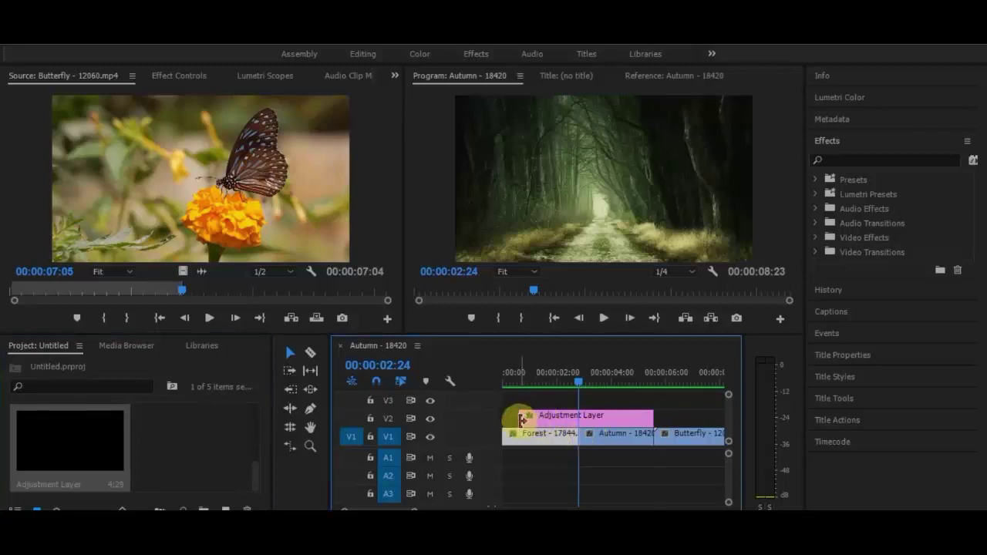
Trim both ends of the adjustment layer to about 00:00:01:06 around the Forest–Autumn cut, and duplicate it onto track V3
drag(521, 421, 565, 424)
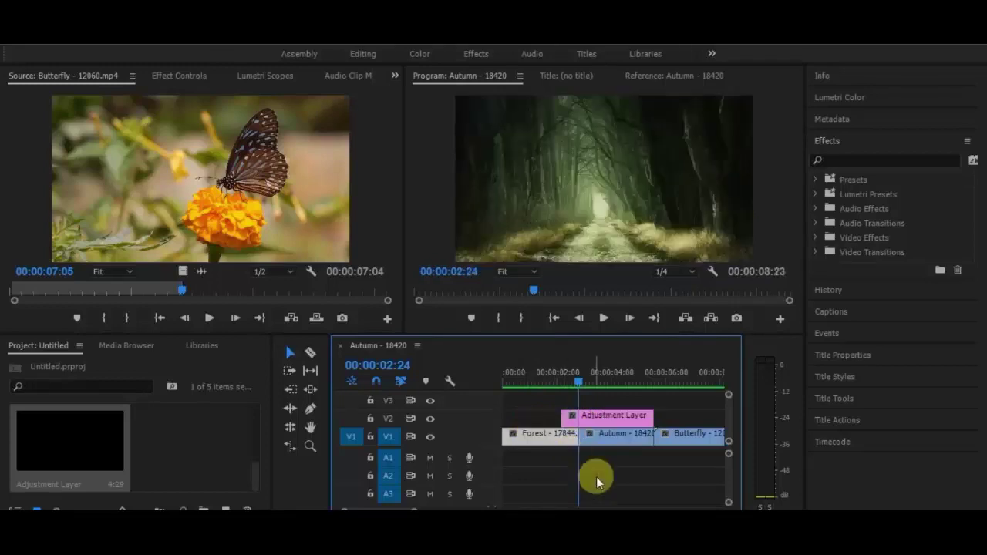
drag(646, 421, 590, 423)
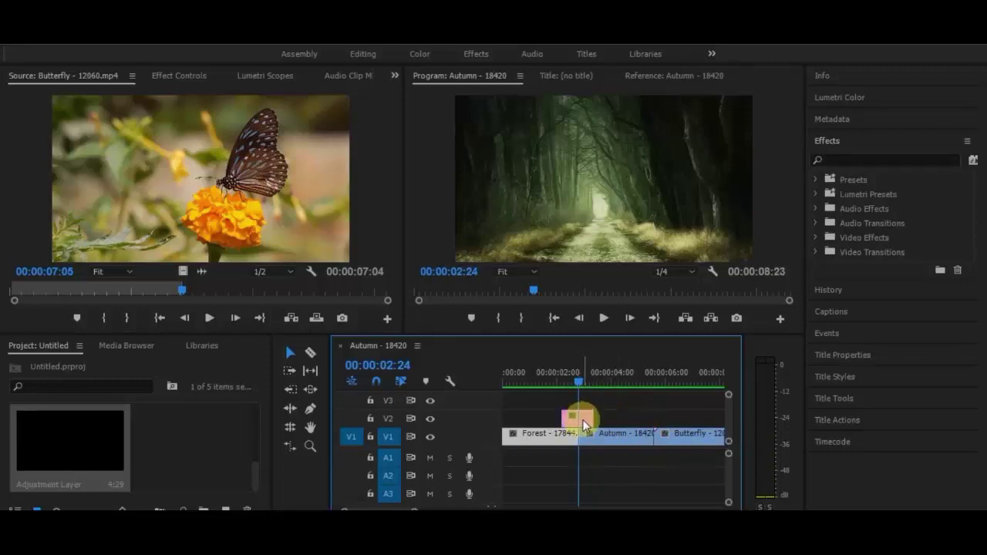
click(584, 425)
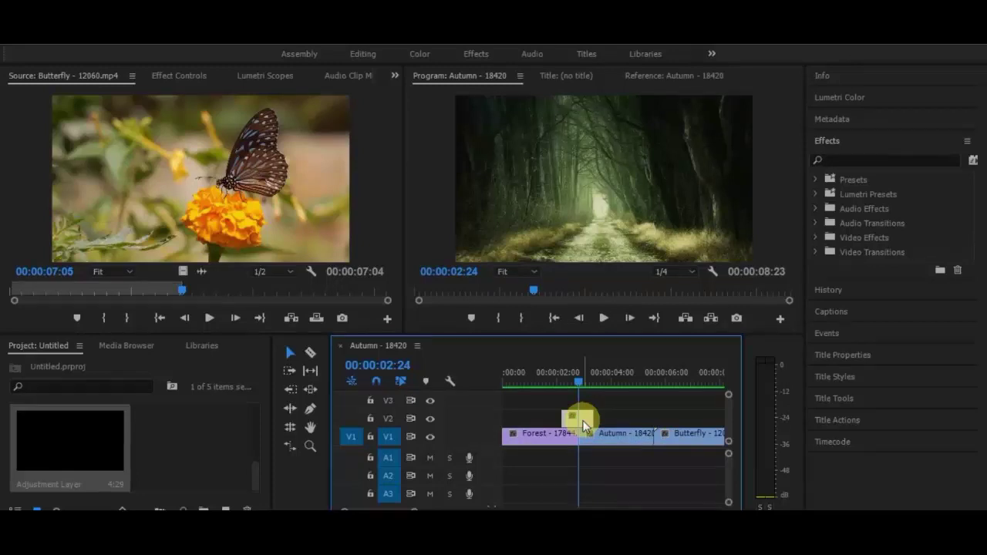
drag(584, 424, 579, 400)
Find the Replicate video effect and apply it to the adjustment layer on track V2
click(841, 160)
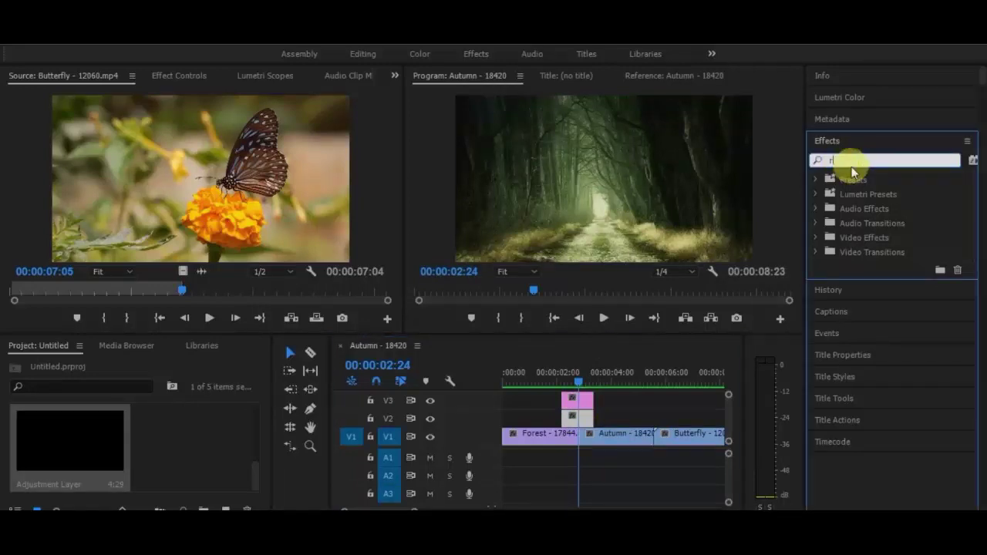
text(rep)
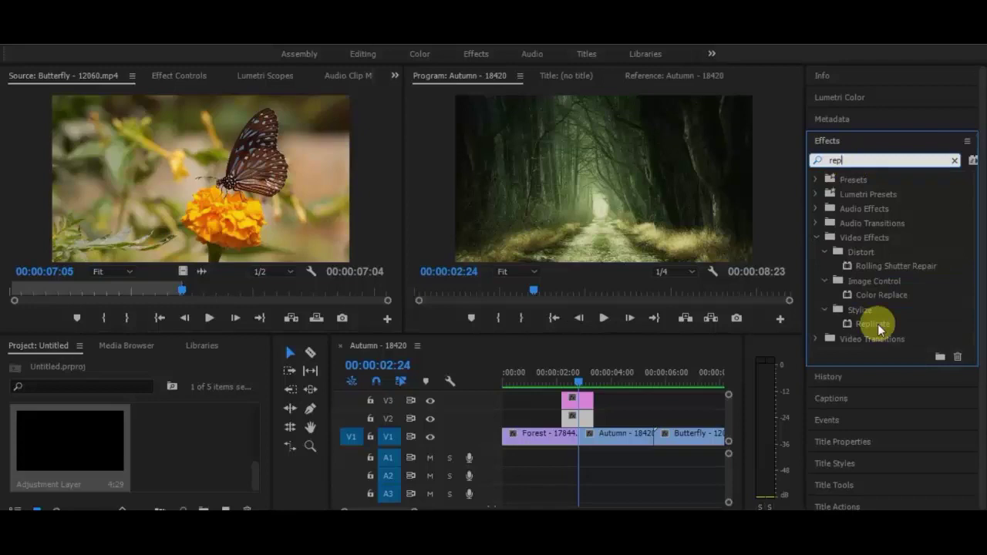
drag(878, 324, 578, 417)
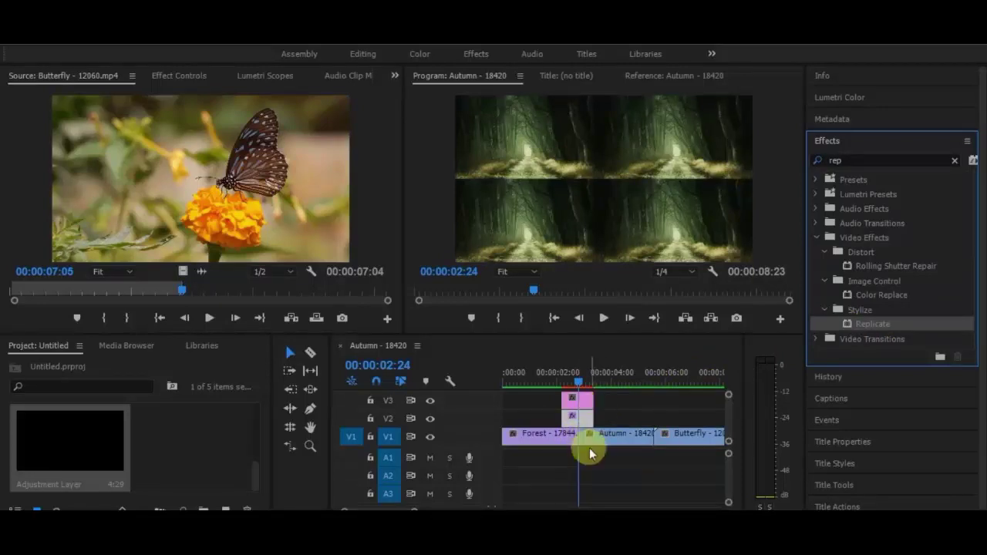
Show the effect settings of the V2 adjustment layer and set the Replicate count to 3
click(585, 417)
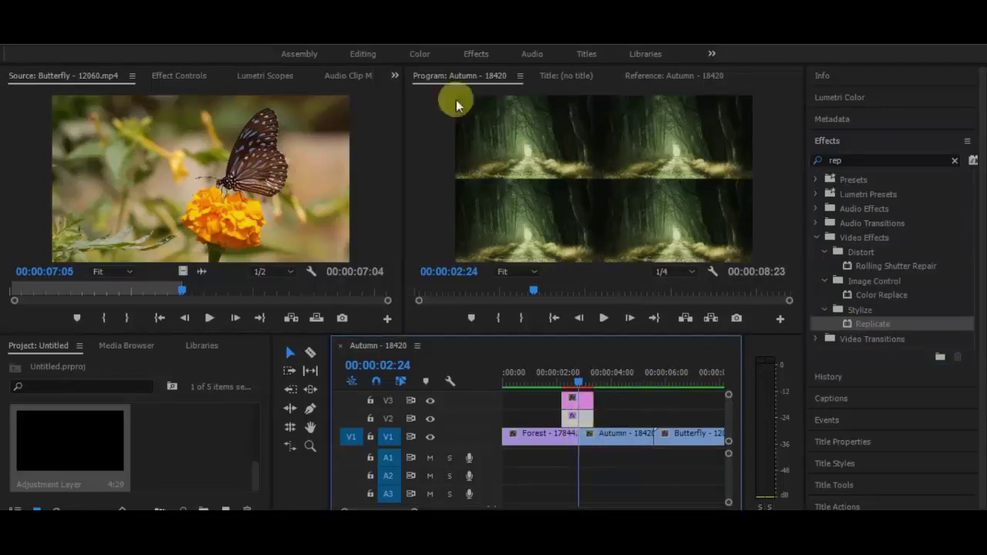
click(395, 77)
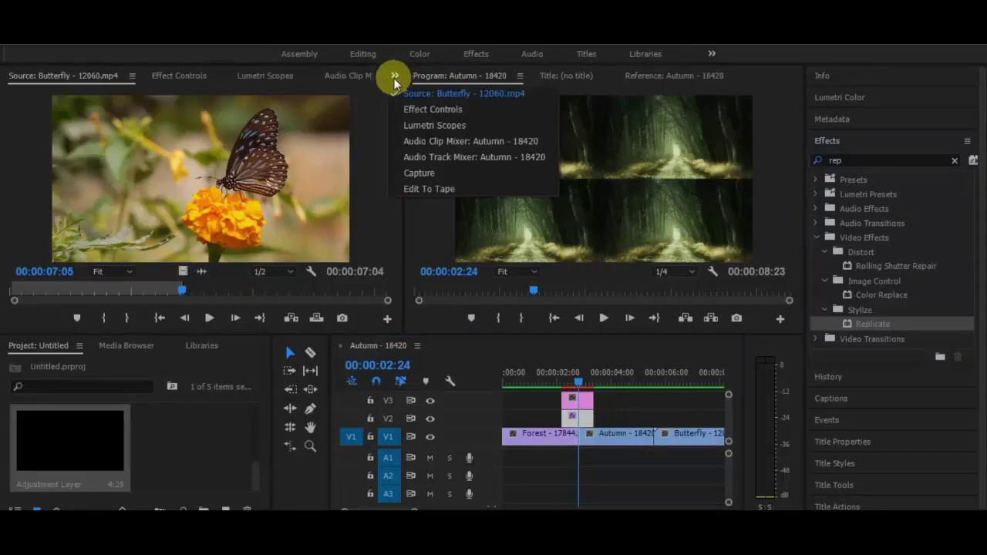
click(429, 109)
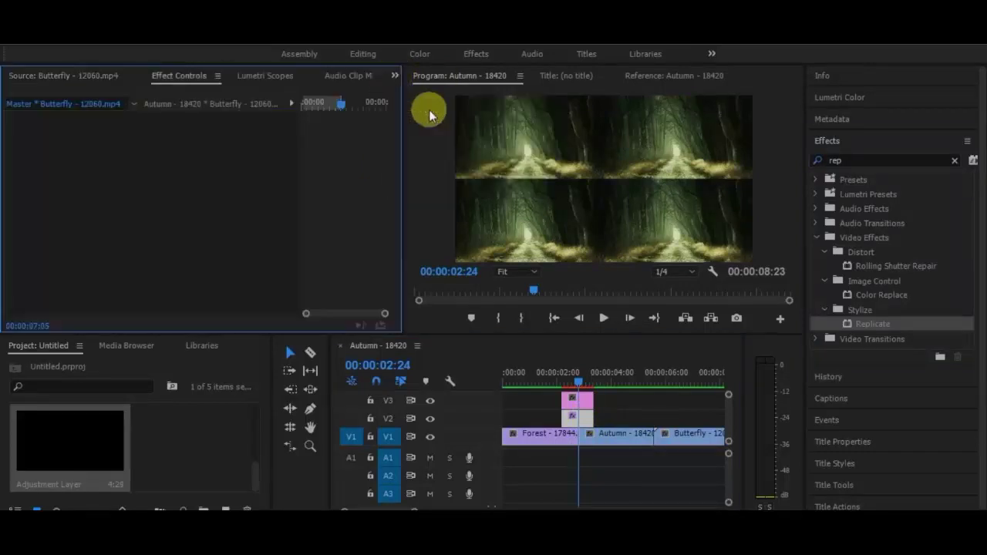
click(578, 417)
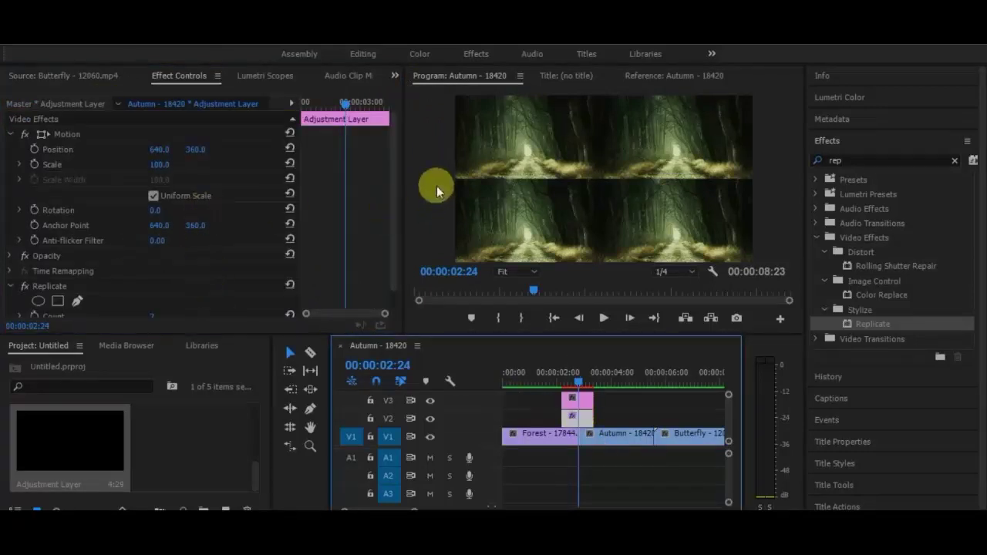
click(395, 170)
scroll(395, 169, down, 1)
click(155, 293)
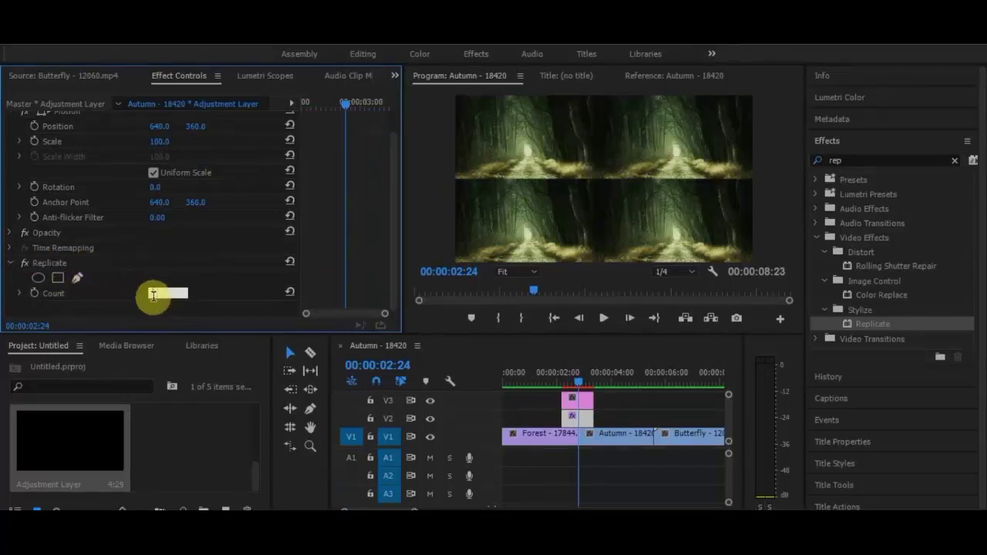
text(3)
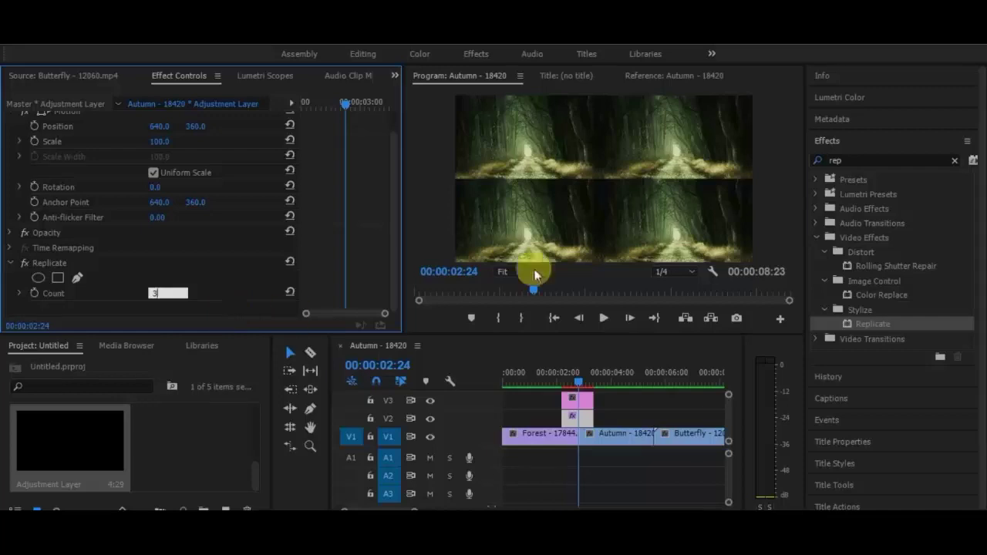
click(375, 276)
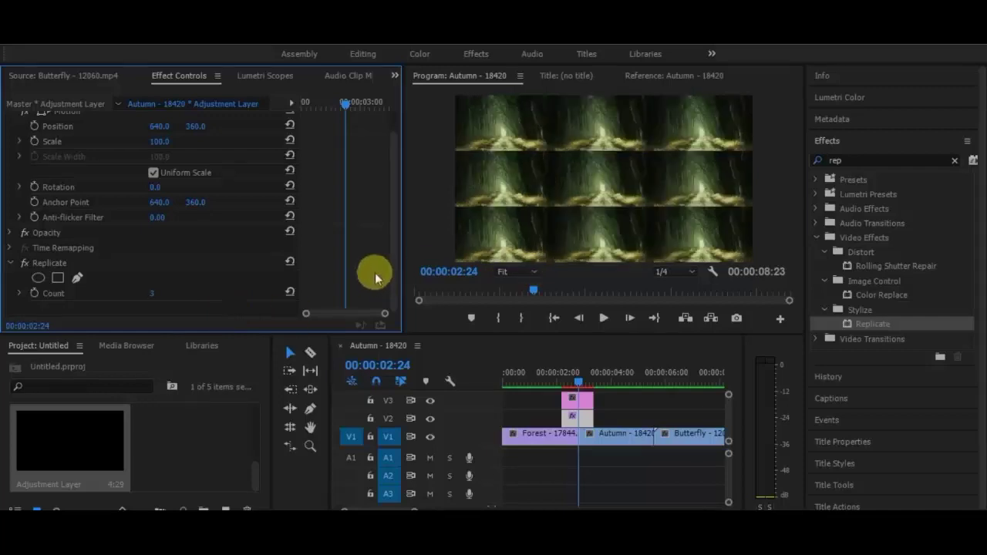
Find the Mirror video effect and apply it to the adjustment layer on track V2
double_click(847, 162)
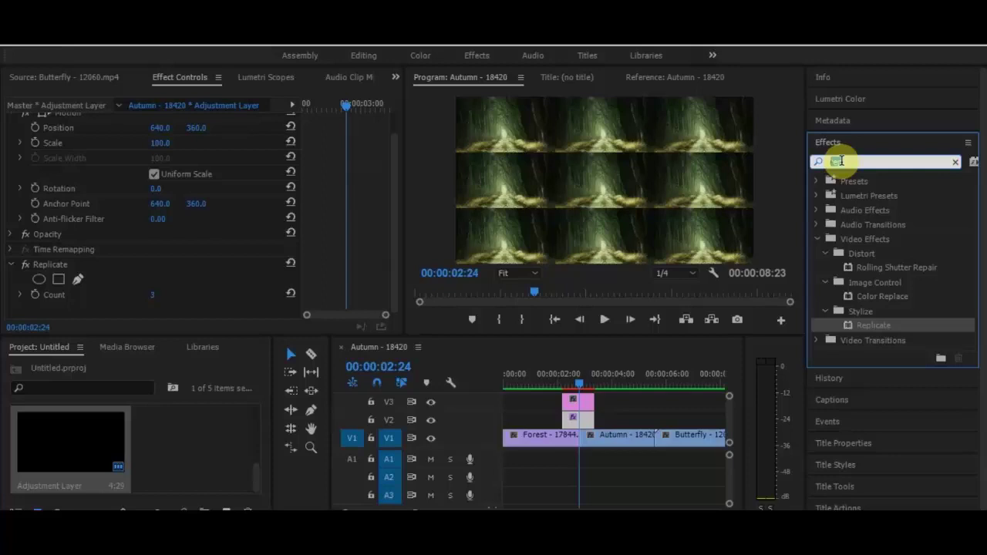
text(mirr)
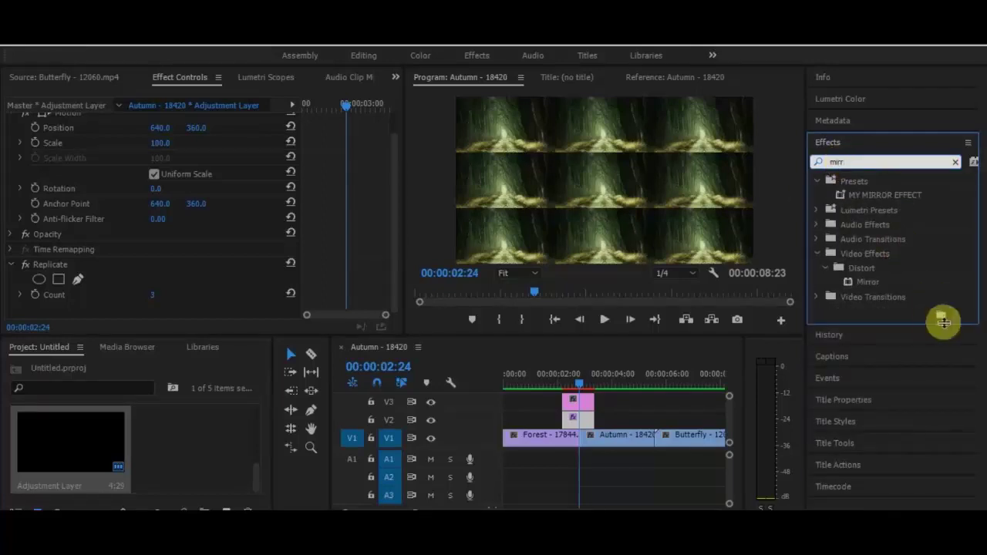
drag(869, 281, 583, 419)
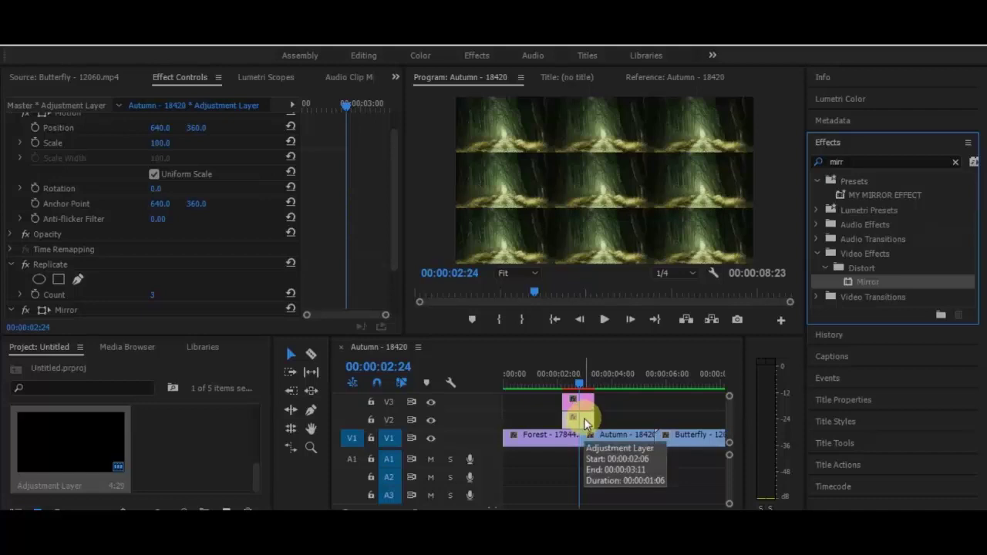
Set the Mirror effect's Reflection Angle to 90° on the V2 adjustment layer
drag(393, 234, 388, 269)
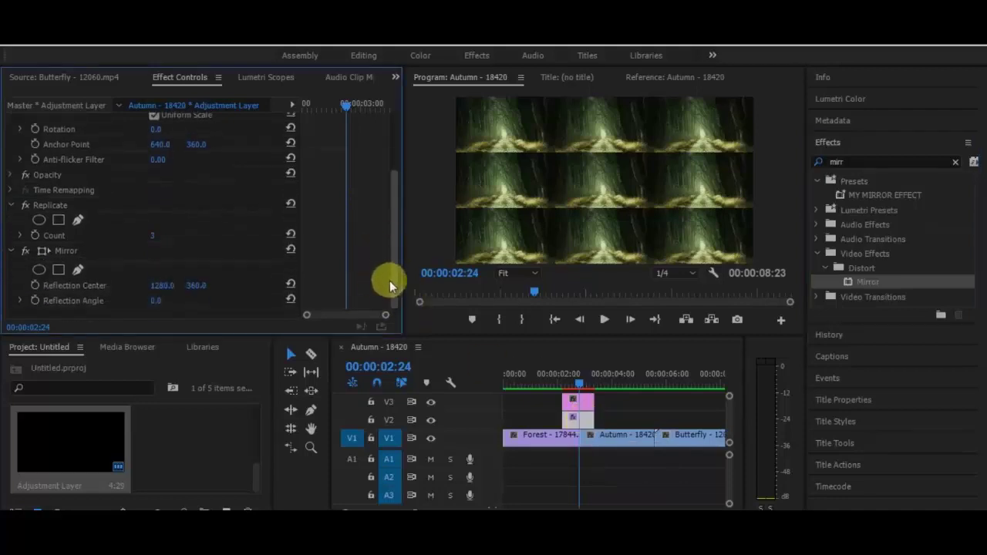
click(180, 296)
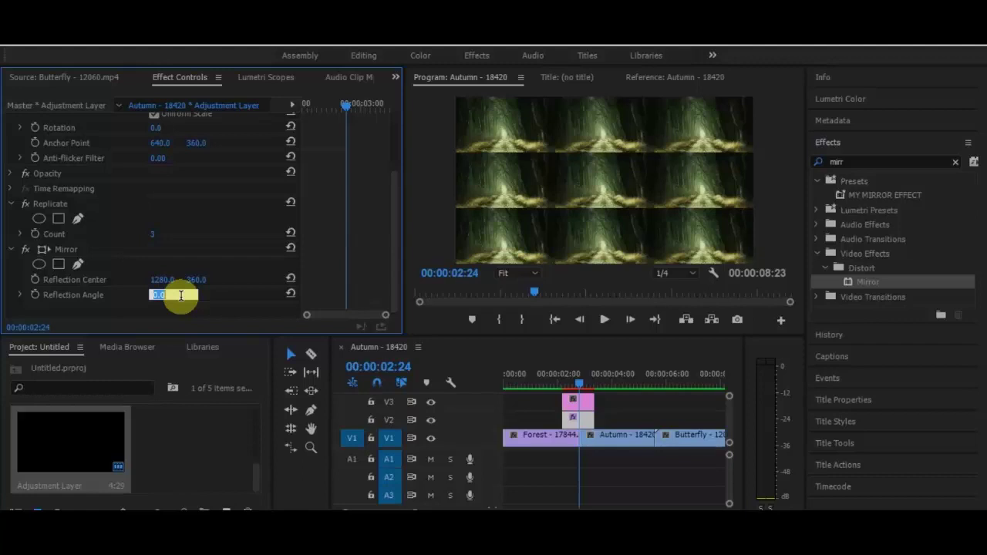
text(9)
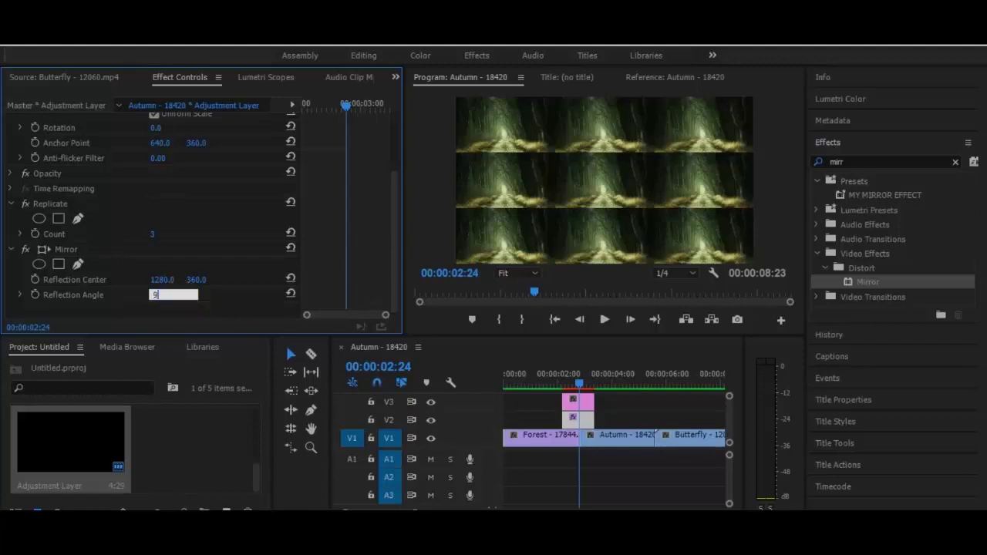
text(0)
key(Return)
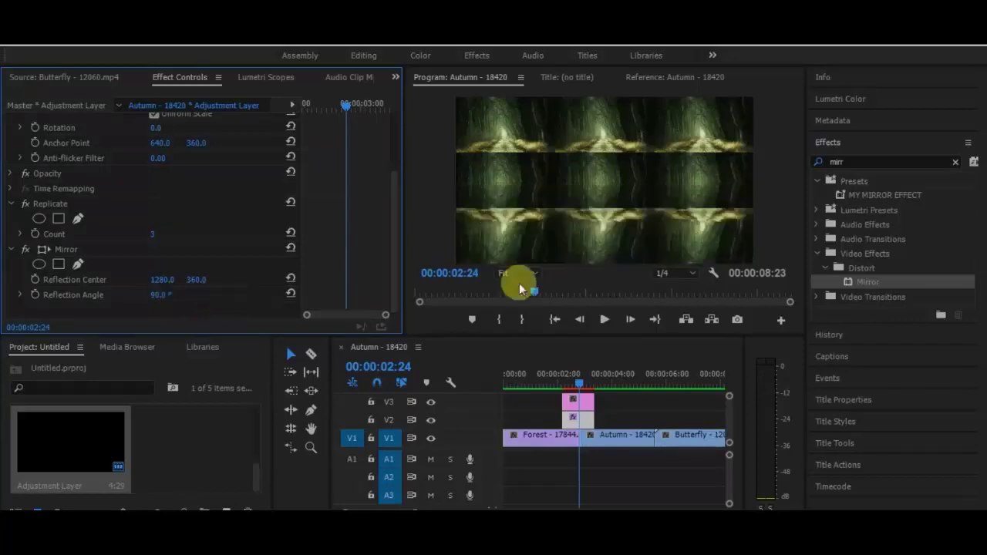
Reset the Mirror effect's Reflection Angle to 0° and gradually adjust it back up to 90°
click(161, 296)
text(00)
key(Return)
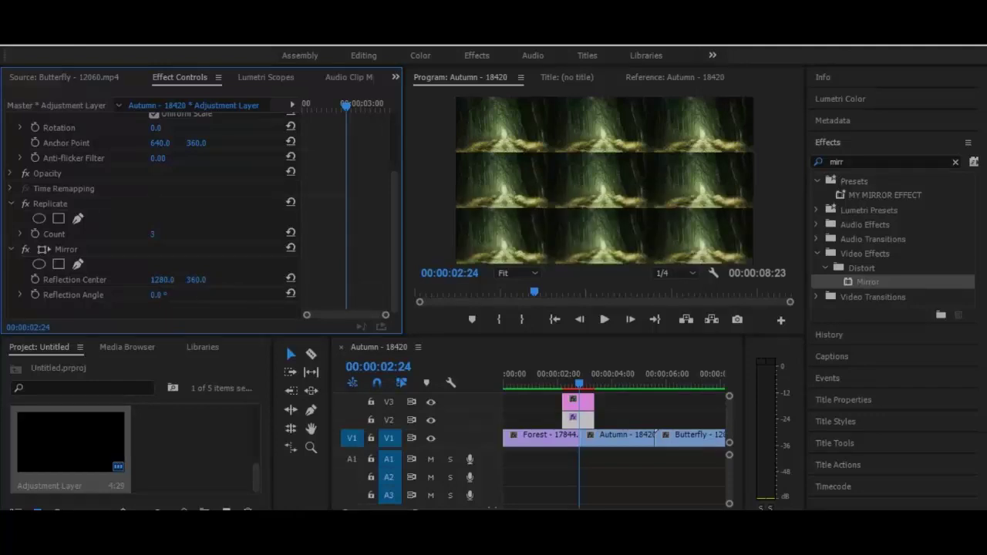
drag(158, 294, 179, 295)
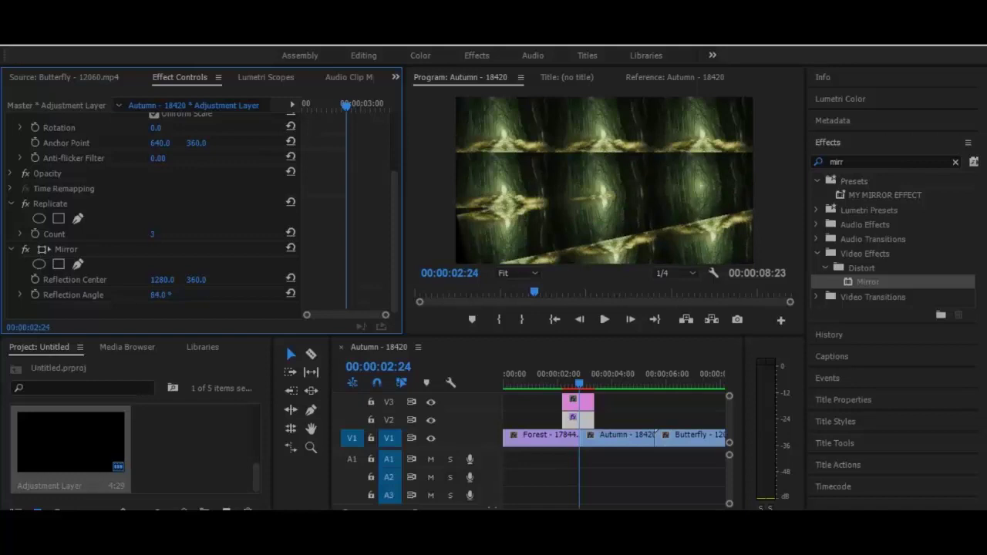
drag(170, 294, 172, 294)
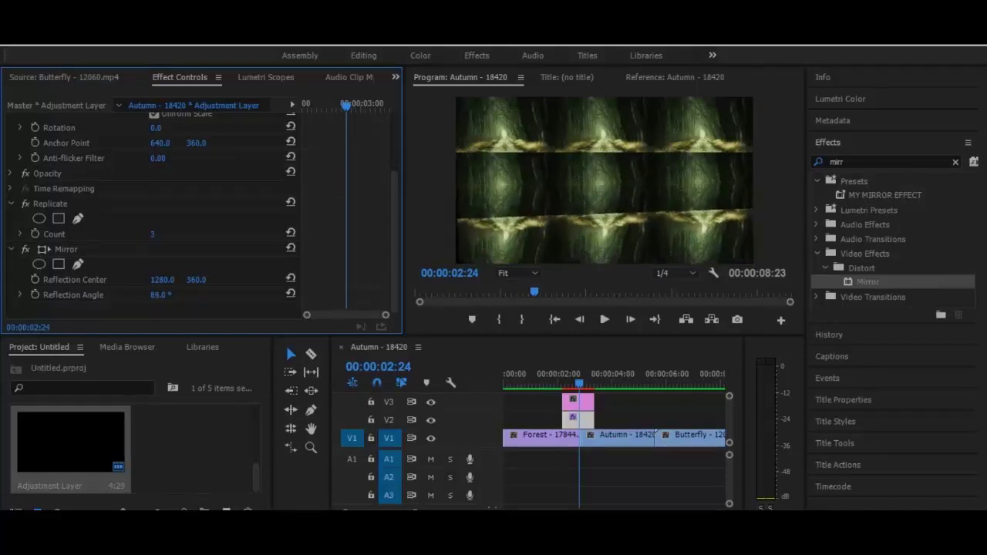
drag(161, 294, 164, 295)
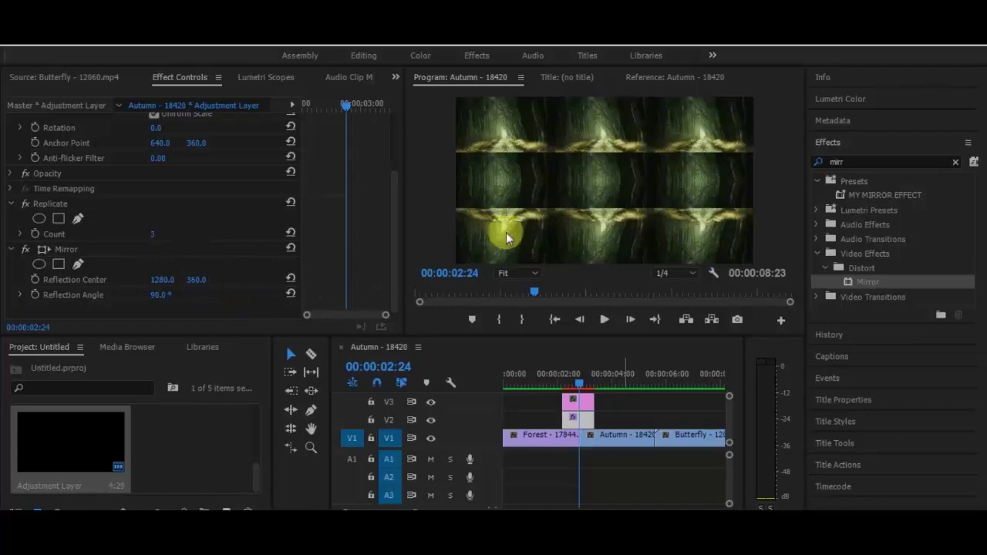
Set the vertical Reflection Center of the first Mirror effect to 479 so the lower rows mirror seamlessly
click(211, 283)
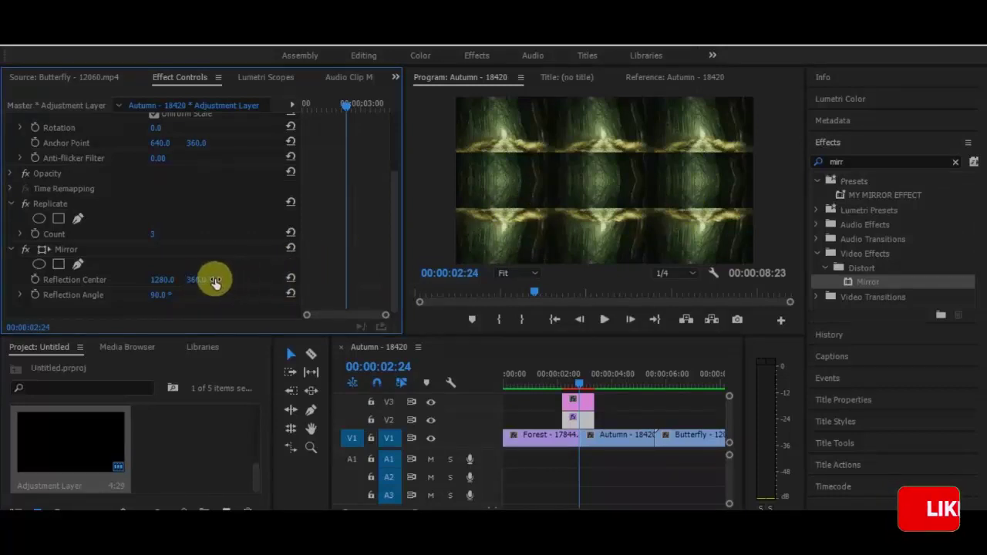
drag(196, 279, 291, 279)
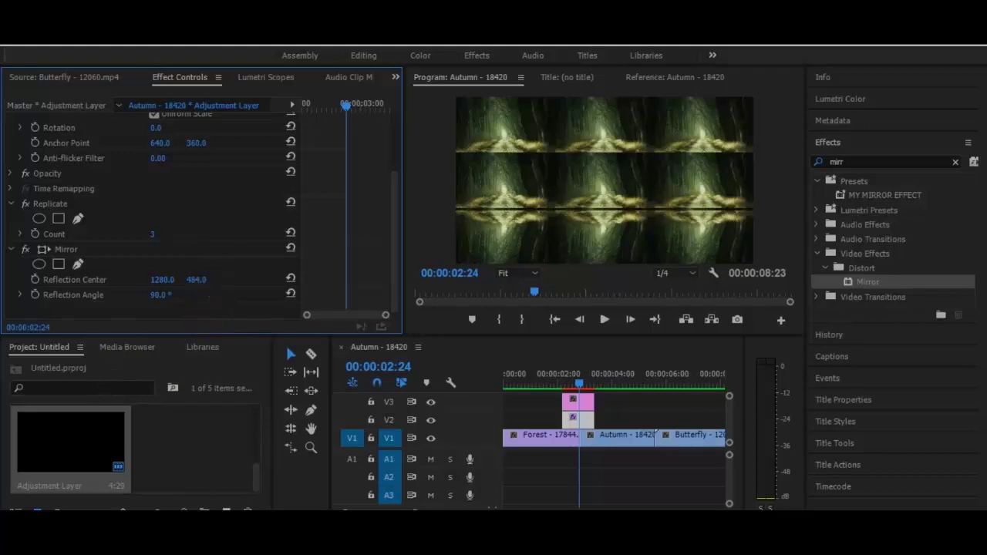
drag(196, 279, 186, 279)
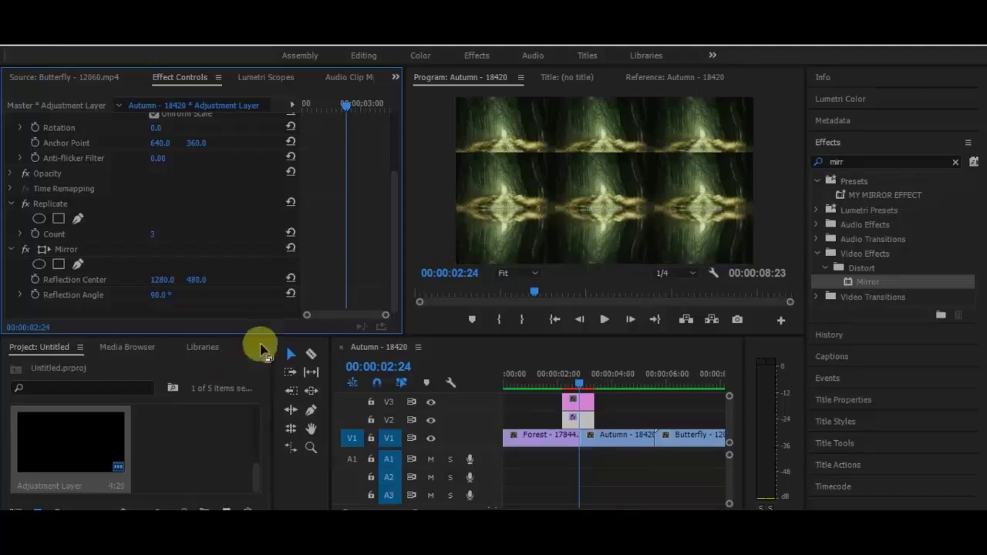
click(729, 212)
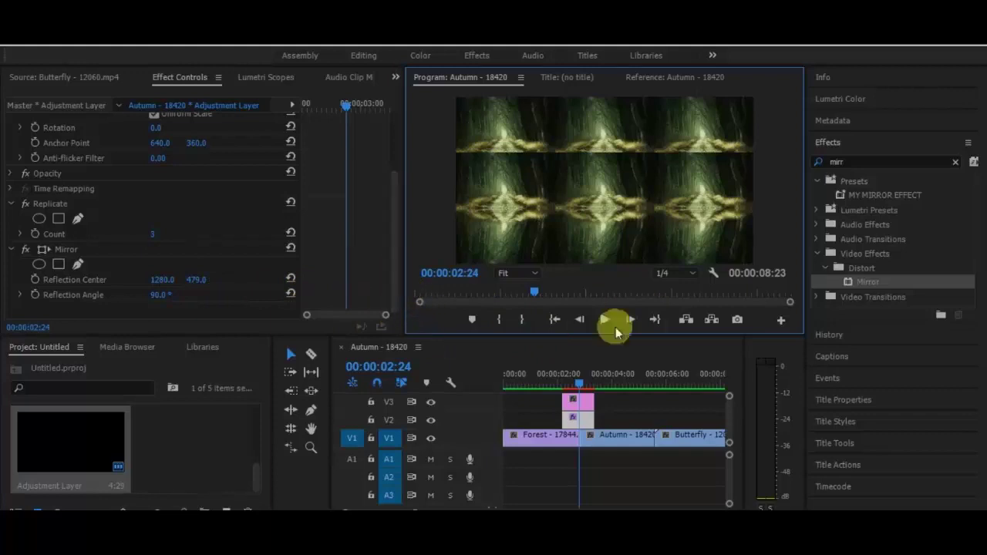
Apply a second Mirror effect to the V2 adjustment layer and set its Reflection Angle to -90°
click(880, 280)
drag(880, 280, 600, 425)
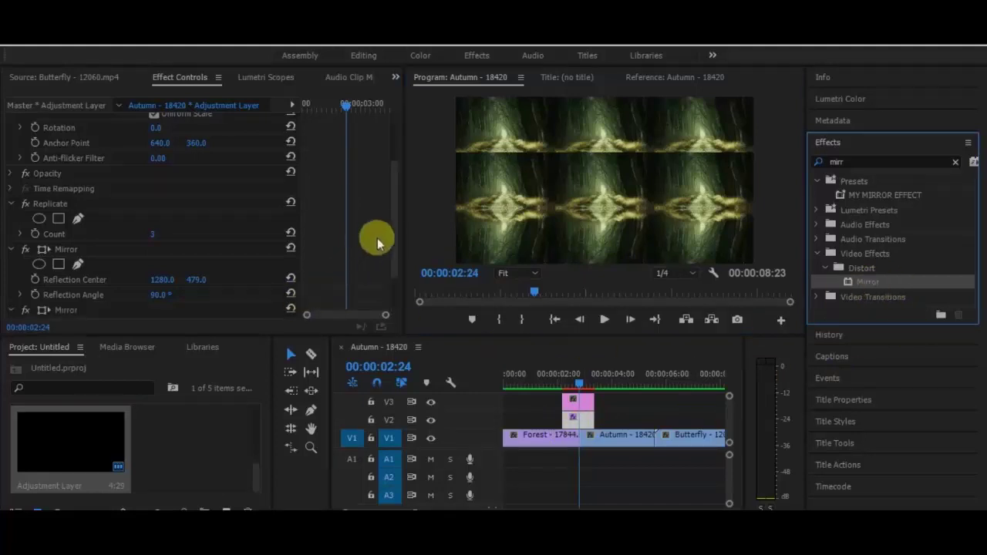
drag(395, 236, 393, 288)
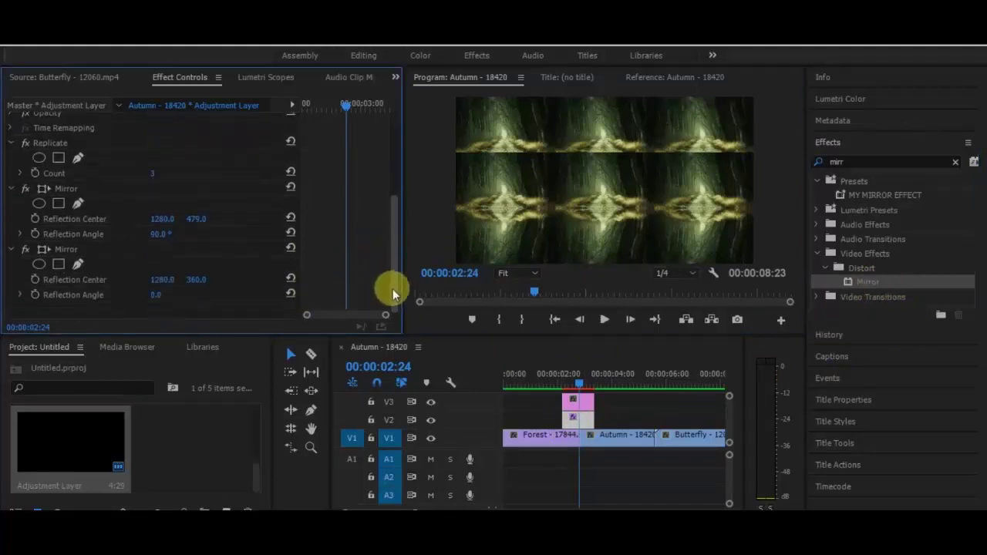
click(162, 293)
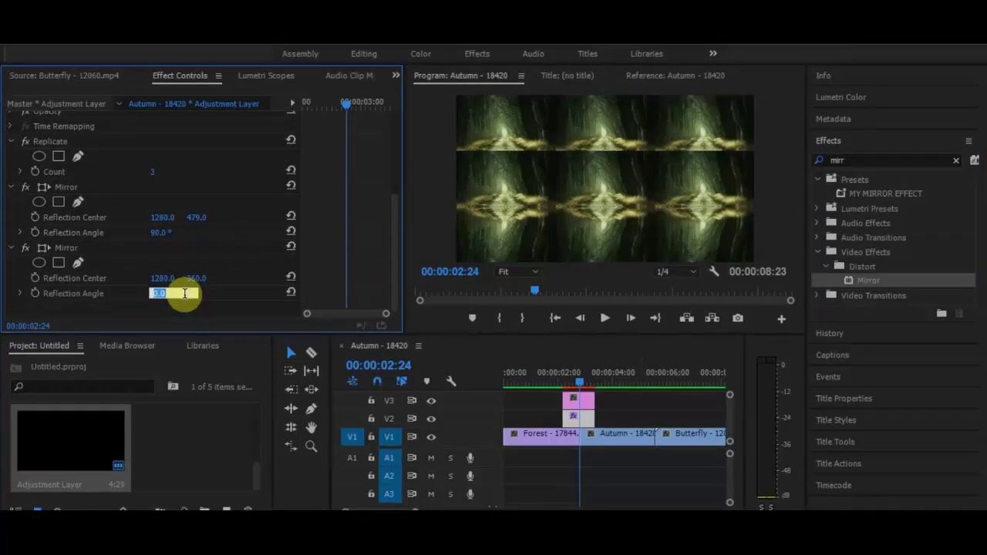
text(-90)
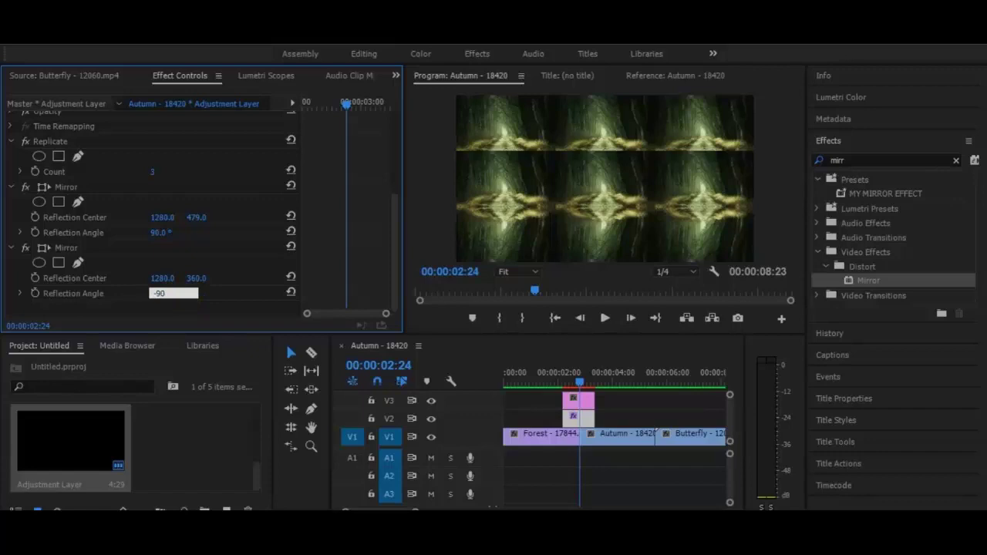
key(Return)
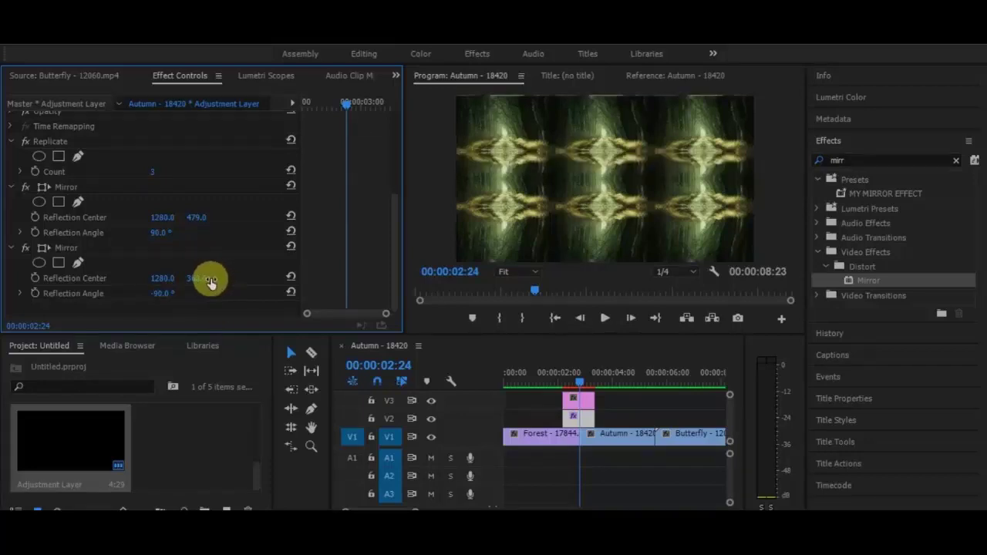
Set the vertical Reflection Center of the second Mirror effect to 243
drag(213, 277, 197, 277)
drag(195, 278, 147, 277)
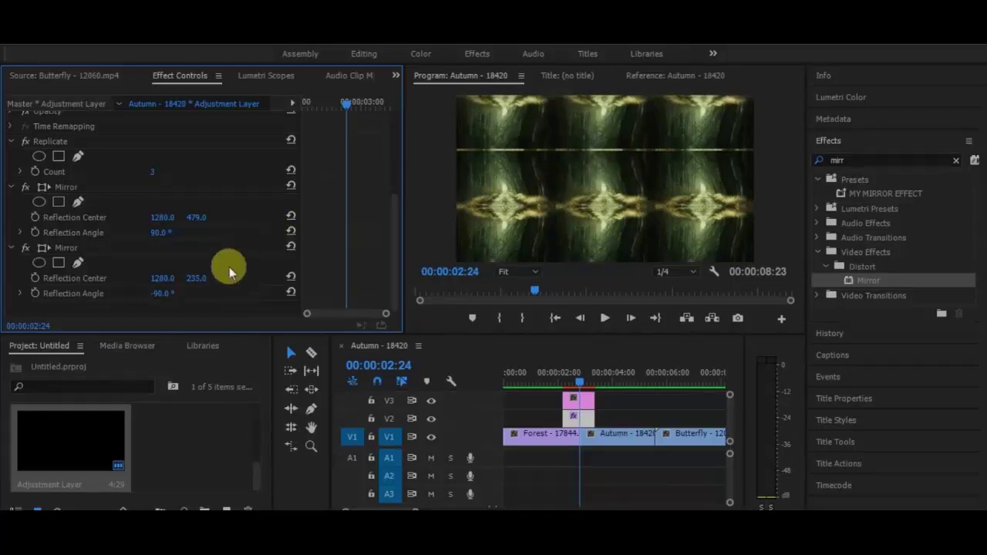
mouse_move(209, 282)
mouse_down()
mouse_move(198, 278)
mouse_move(205, 289)
mouse_up()
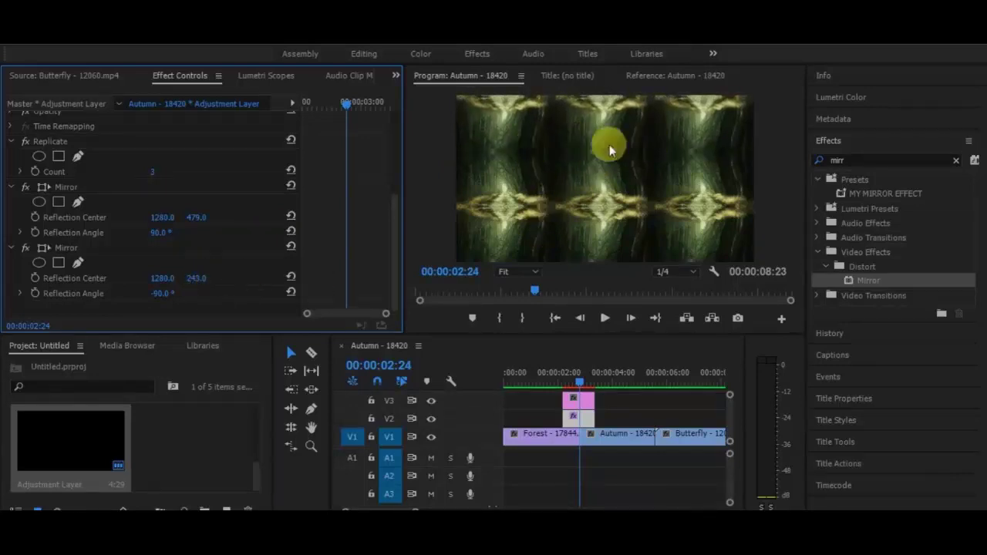
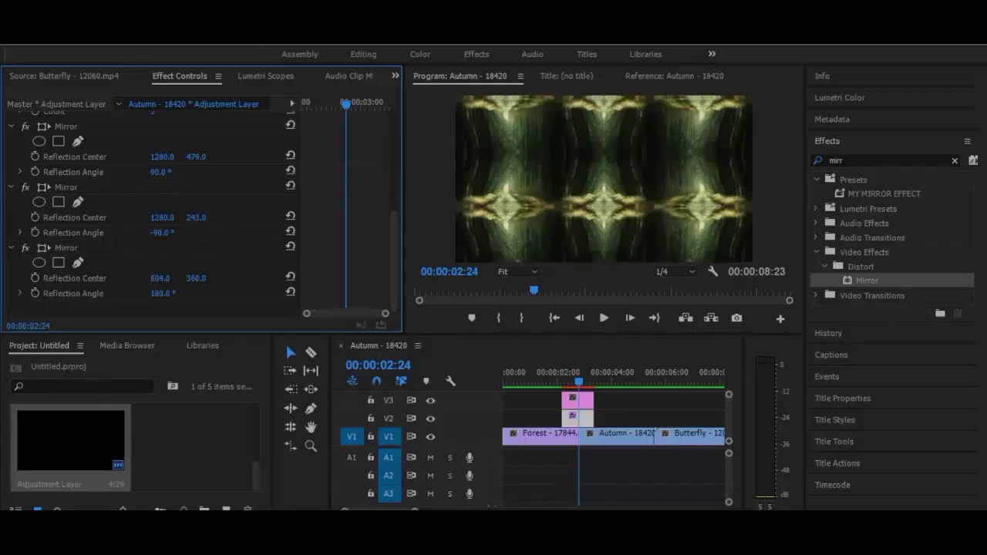
Set the horizontal Reflection Center of the third Mirror effect, the one angled at 180°, to 613
drag(162, 278, 126, 278)
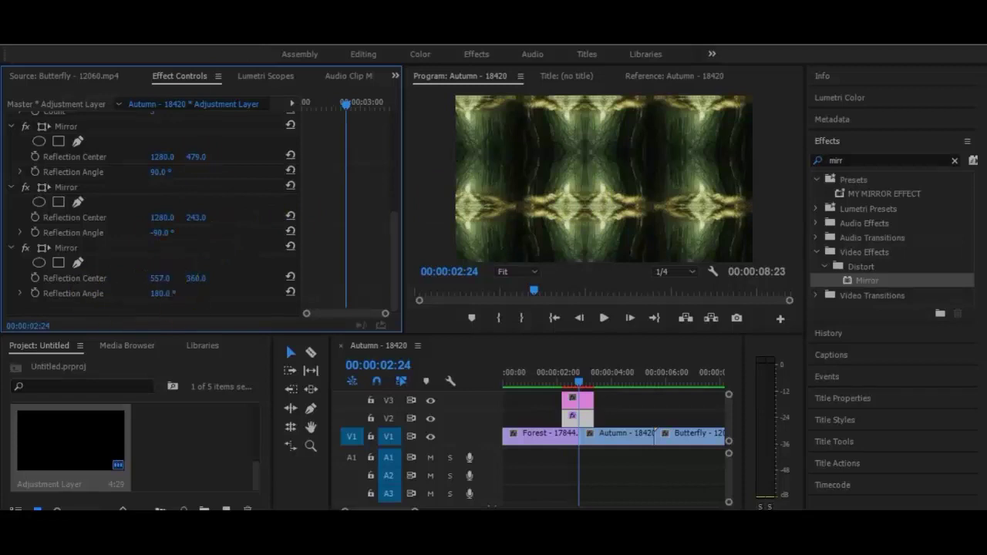
drag(159, 277, 202, 277)
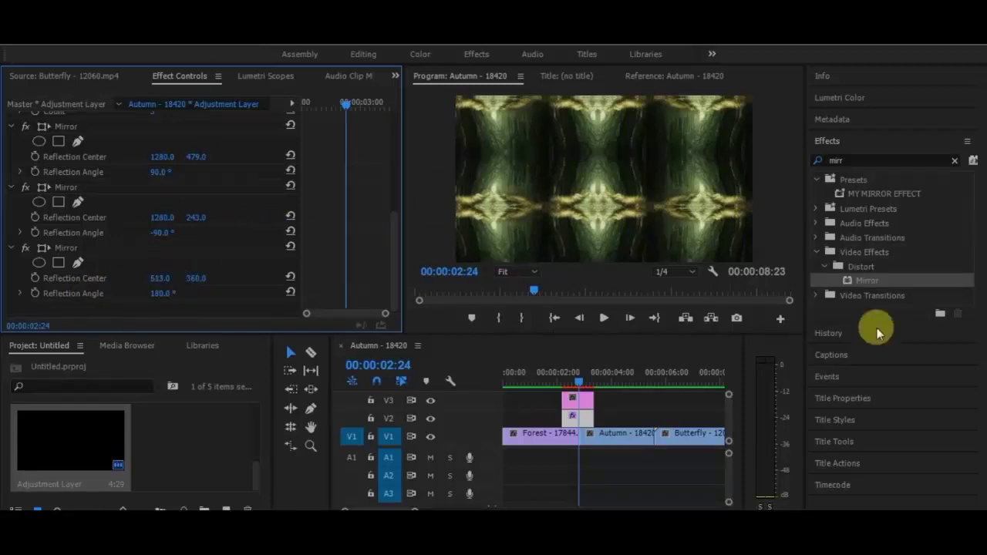
Apply a fourth Mirror effect to the V2 adjustment layer and set its Reflection Angle to 360°
drag(875, 281, 744, 162)
double_click(871, 281)
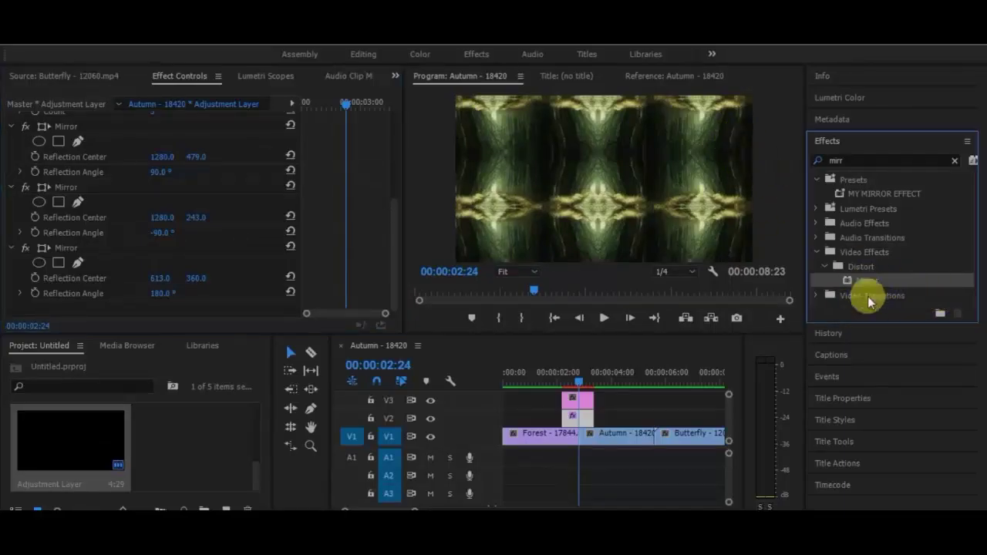
drag(392, 257, 385, 308)
click(173, 293)
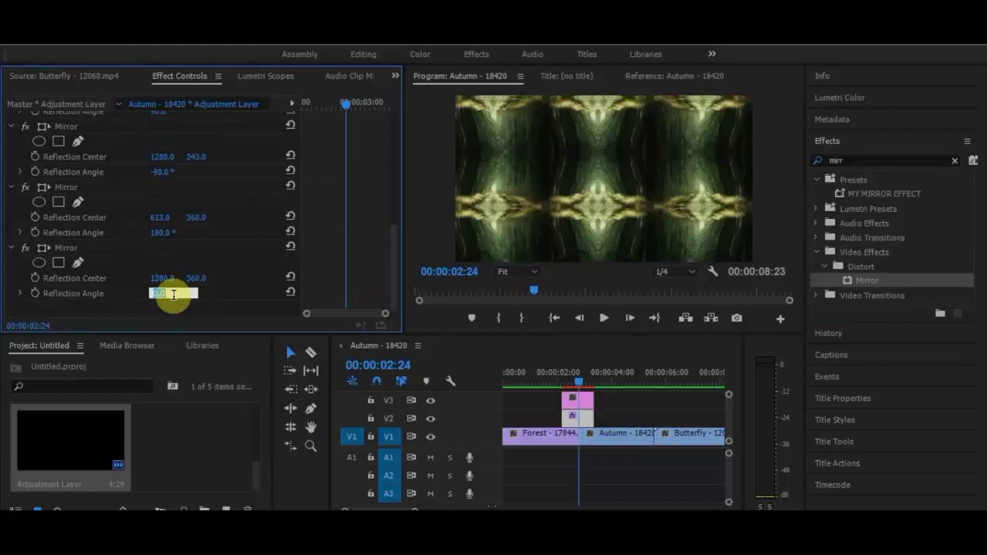
text(360)
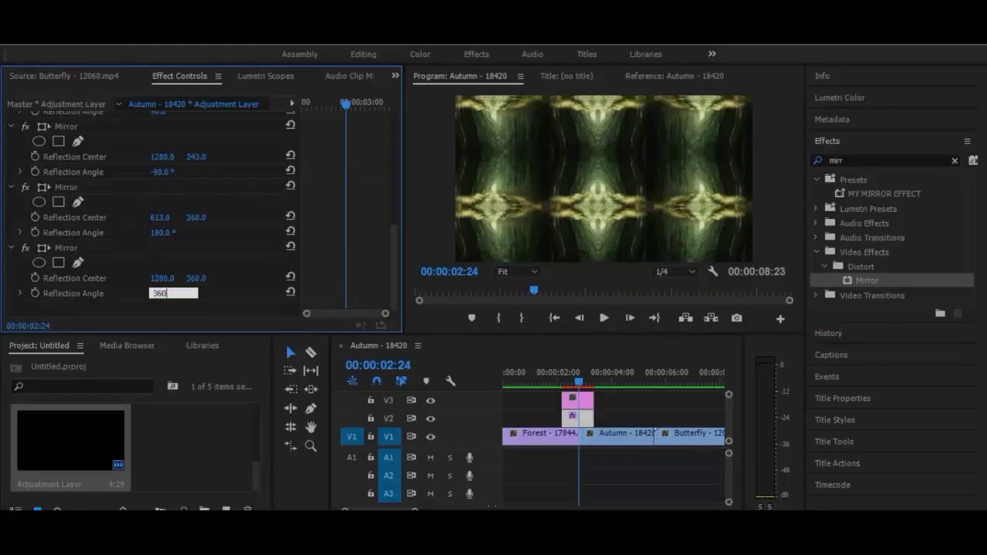
key(Return)
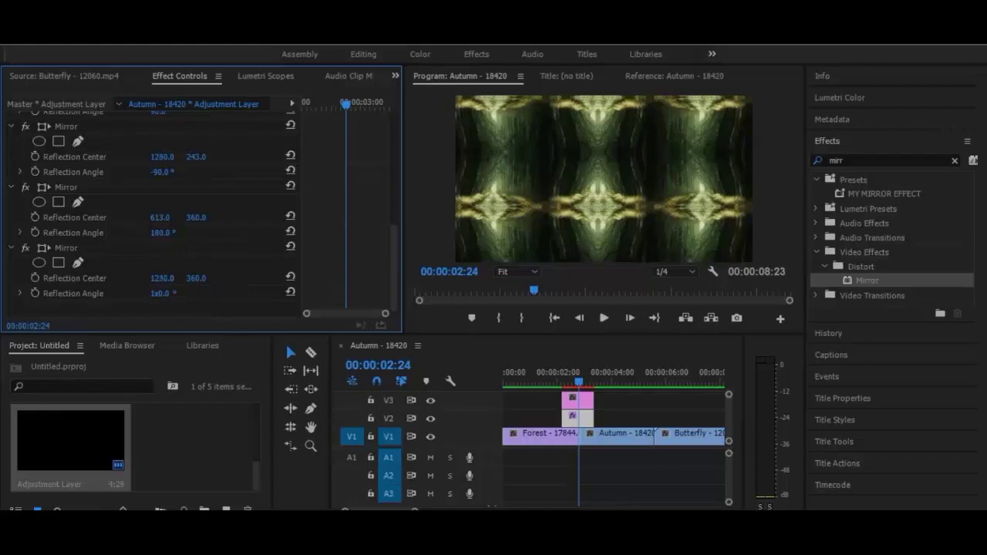
Set the horizontal Reflection Center of the fourth Mirror effect to 1059
mouse_move(733, 210)
mouse_down()
mouse_move(714, 215)
mouse_move(740, 212)
mouse_up()
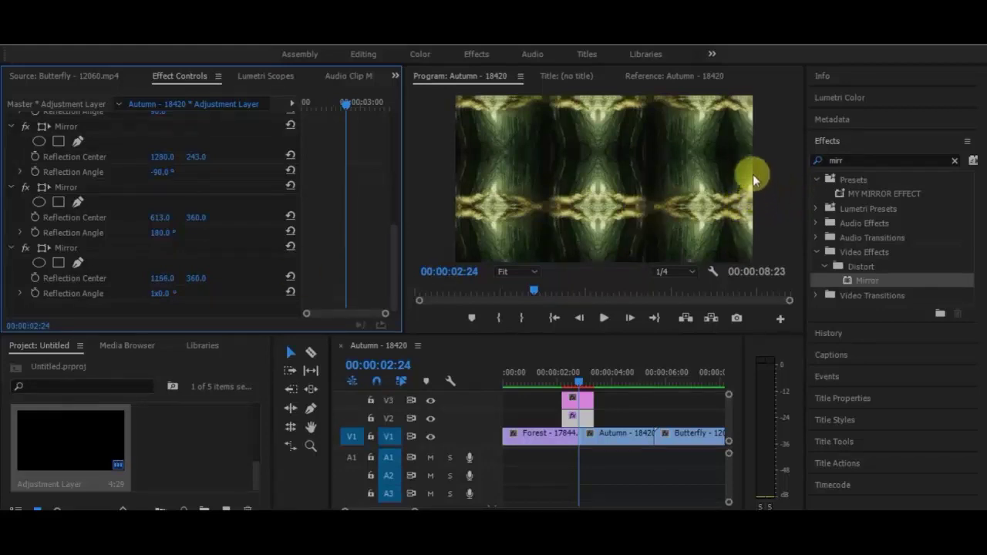
drag(747, 168, 689, 214)
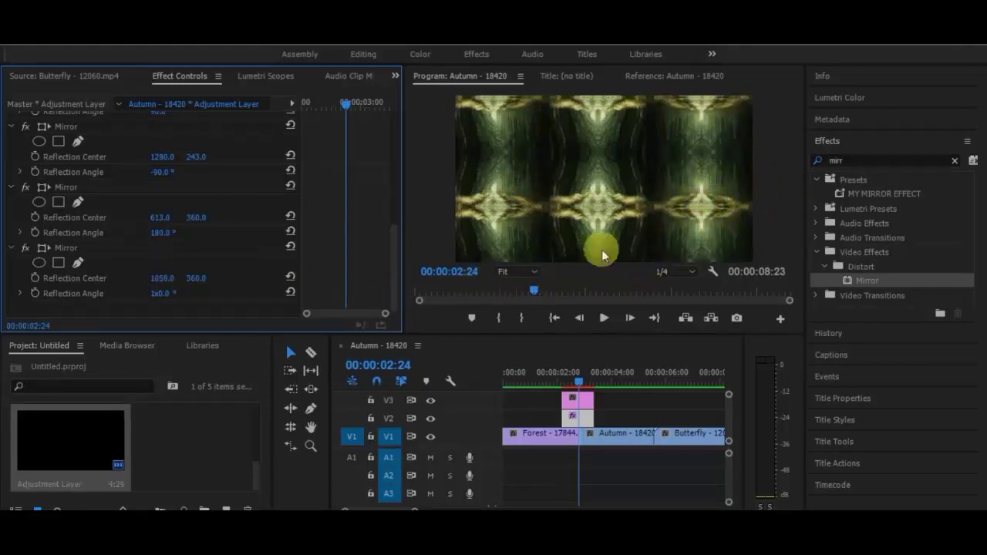
Find the Transform video effect under Distort and apply it to the adjustment layer on track V3
click(547, 390)
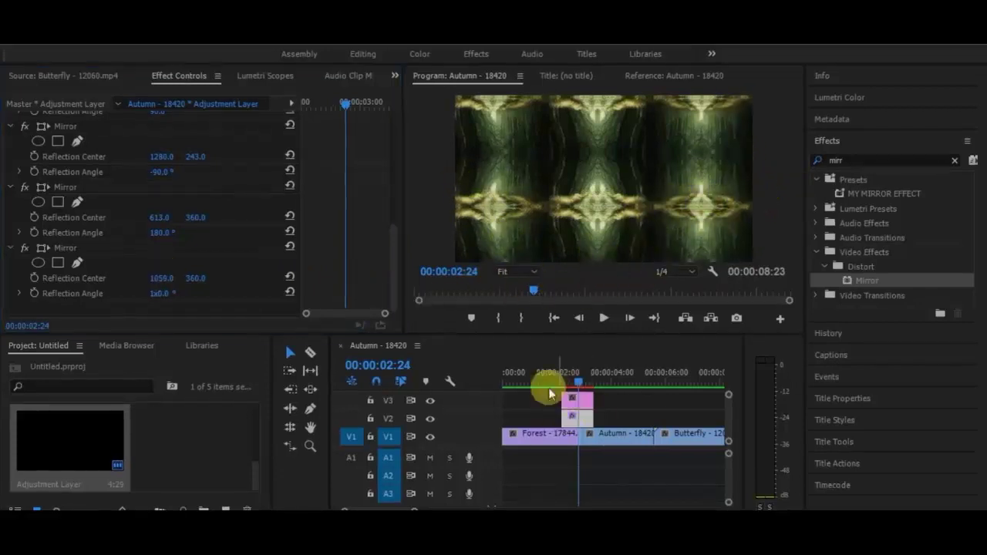
click(586, 425)
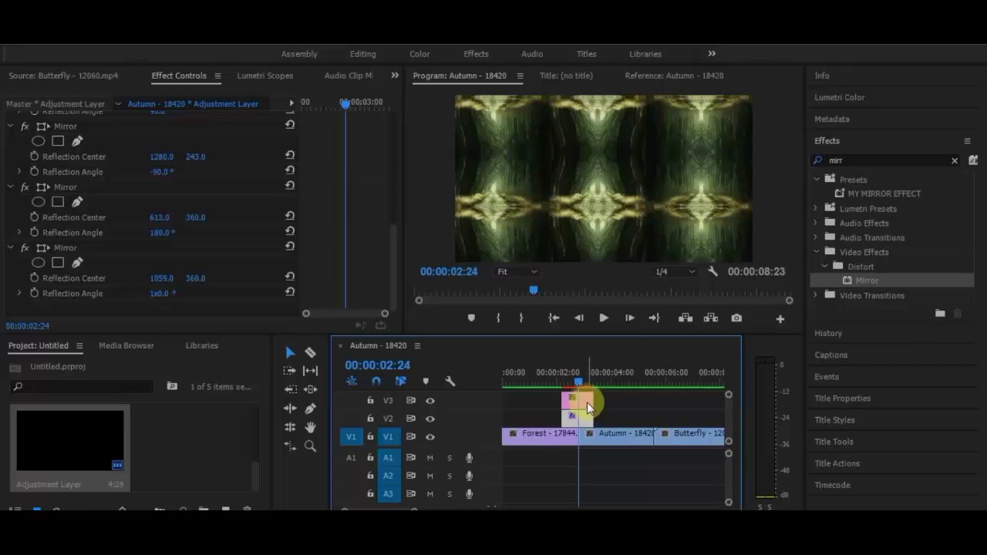
click(587, 402)
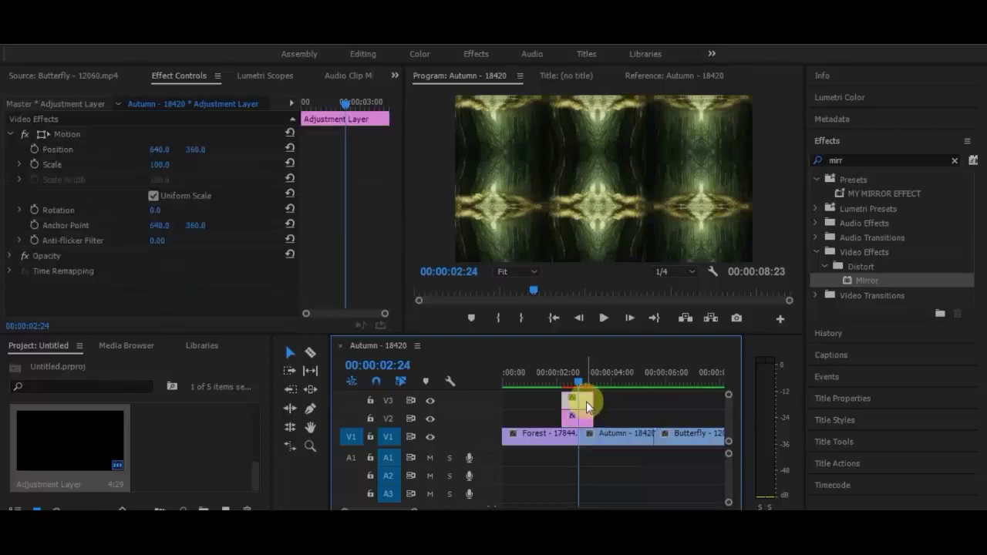
click(832, 159)
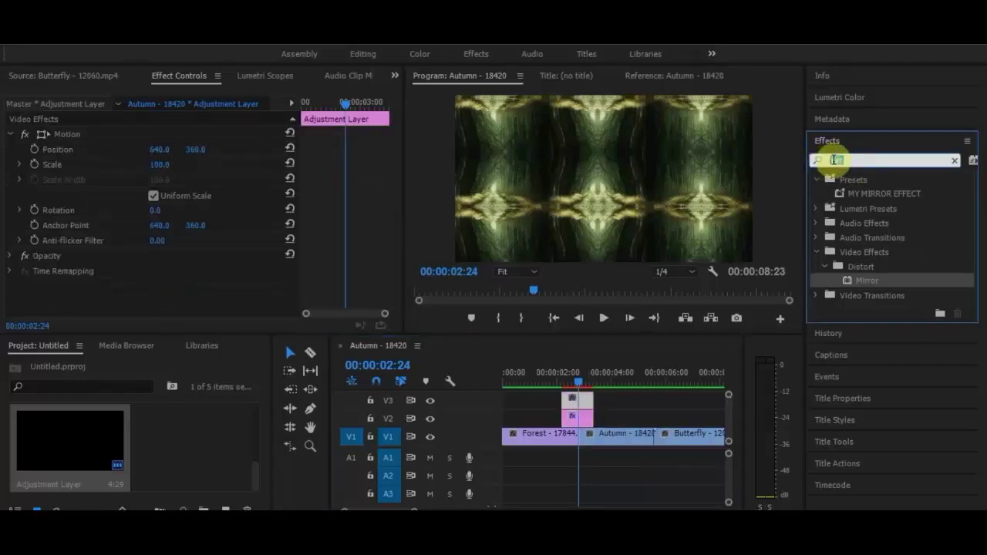
text(tran)
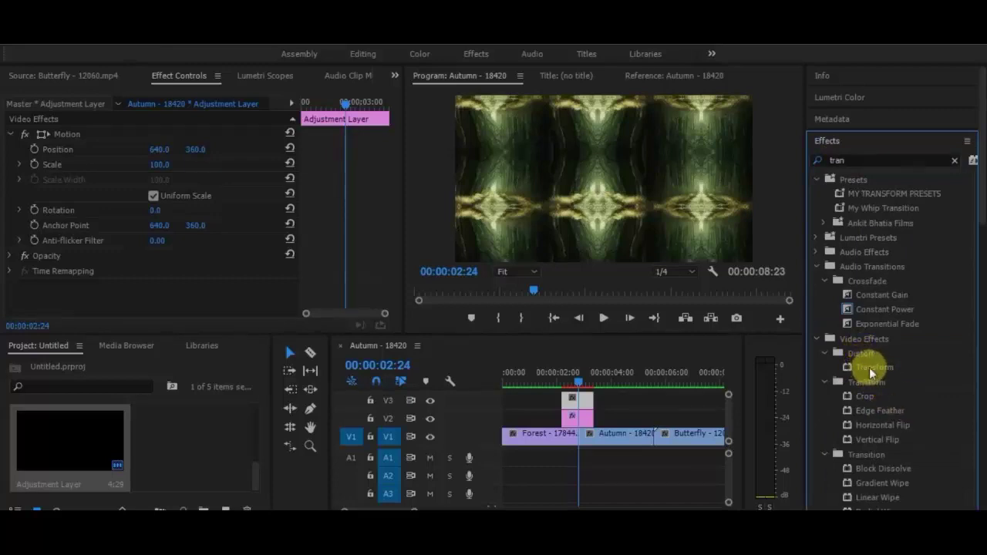
drag(871, 369, 580, 407)
drag(391, 198, 393, 245)
click(80, 146)
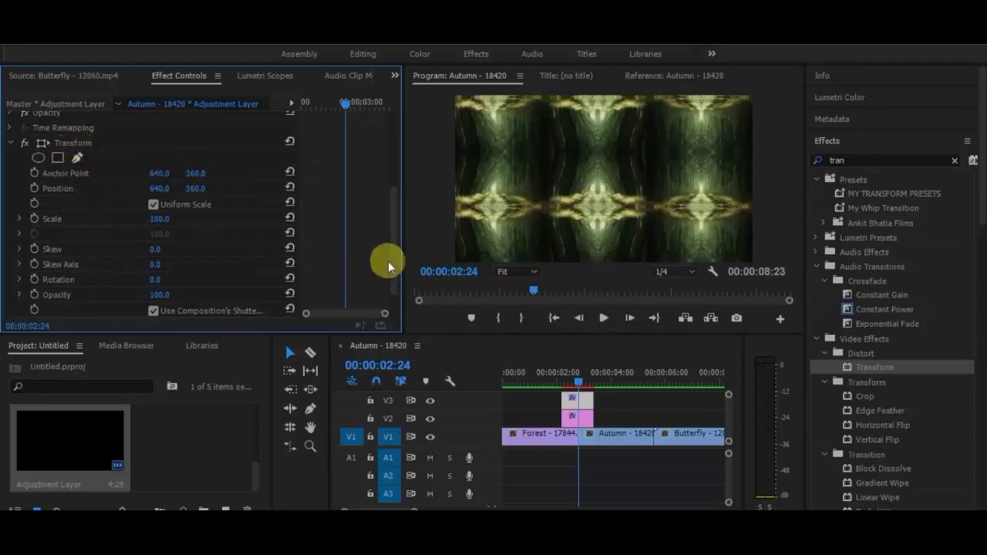
Add a Transform Scale keyframe of 100 at 00:00:02:18, six frames before the cut, on the V3 adjustment layer
scroll(388, 261, down, 1)
click(578, 379)
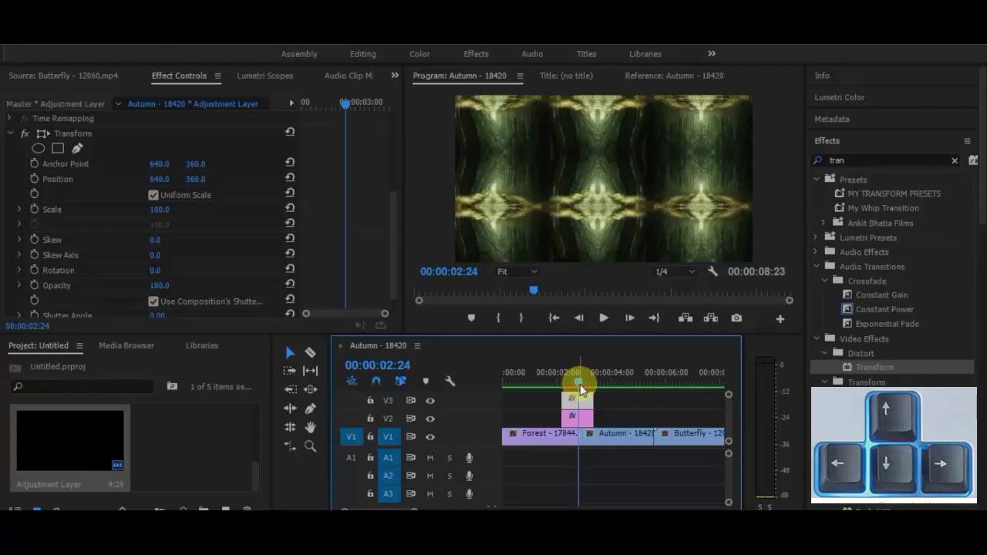
key(Left)
key(Left)
key(Left)
key(Left)
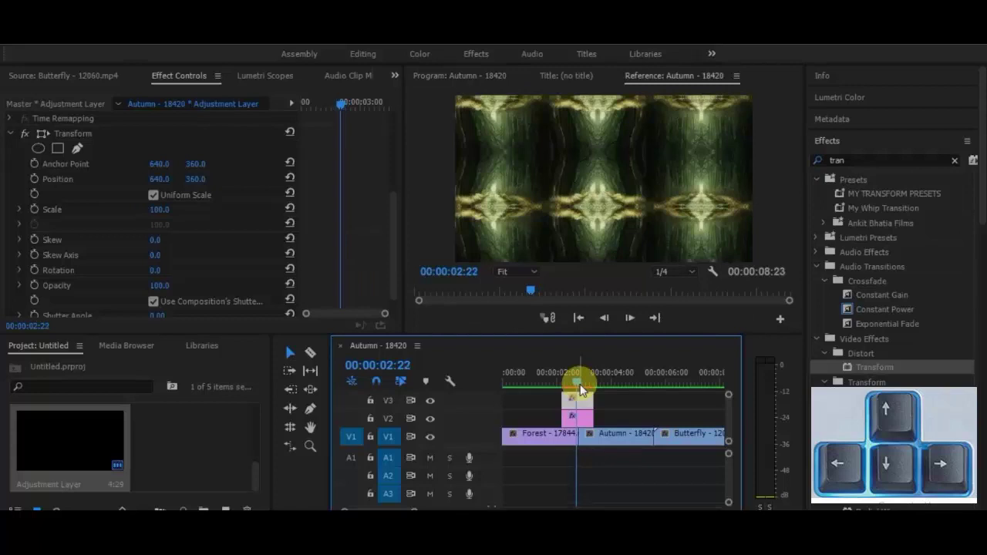
key(Left)
key(Left)
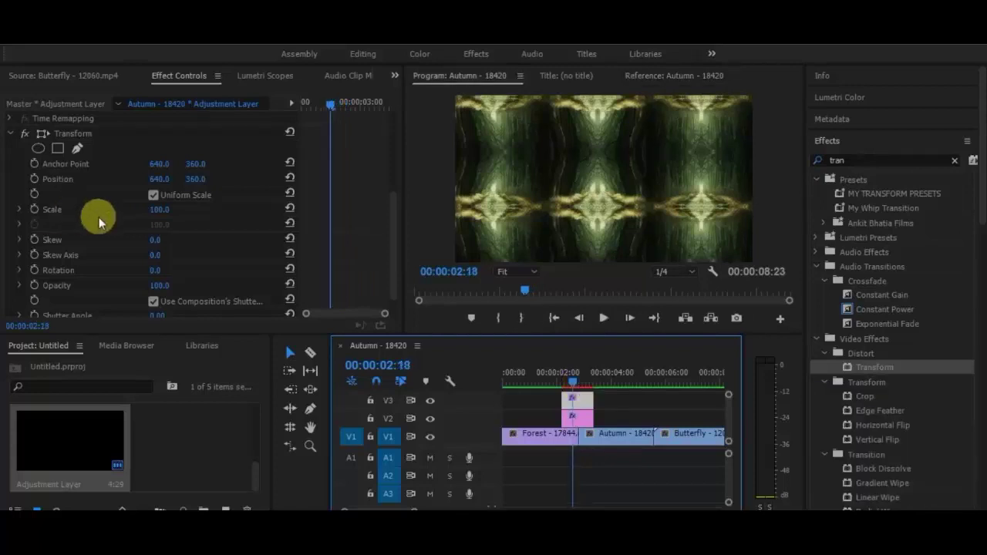
click(34, 208)
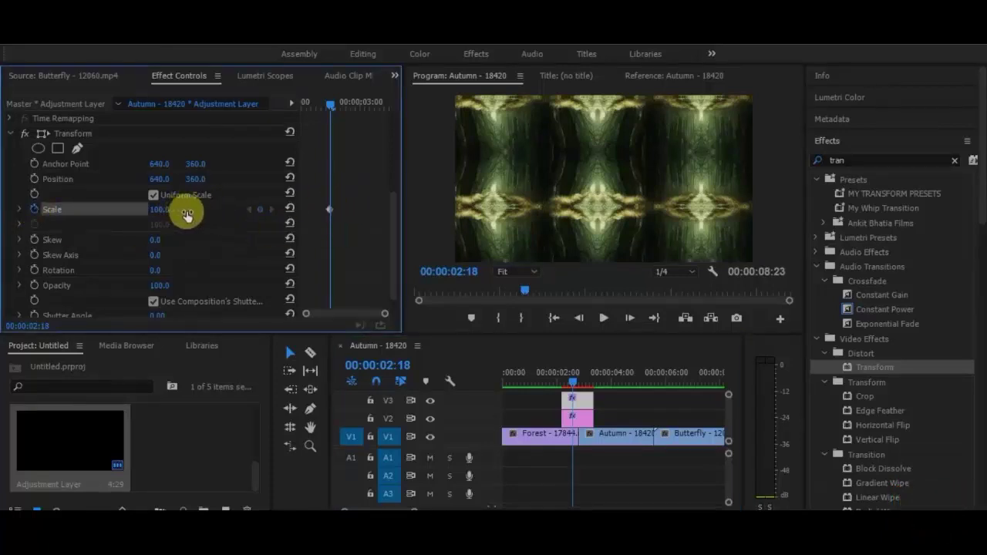
Go to 00:00:03:00, just after the cut, and set the Transform Scale to 300 as a second keyframe
click(569, 389)
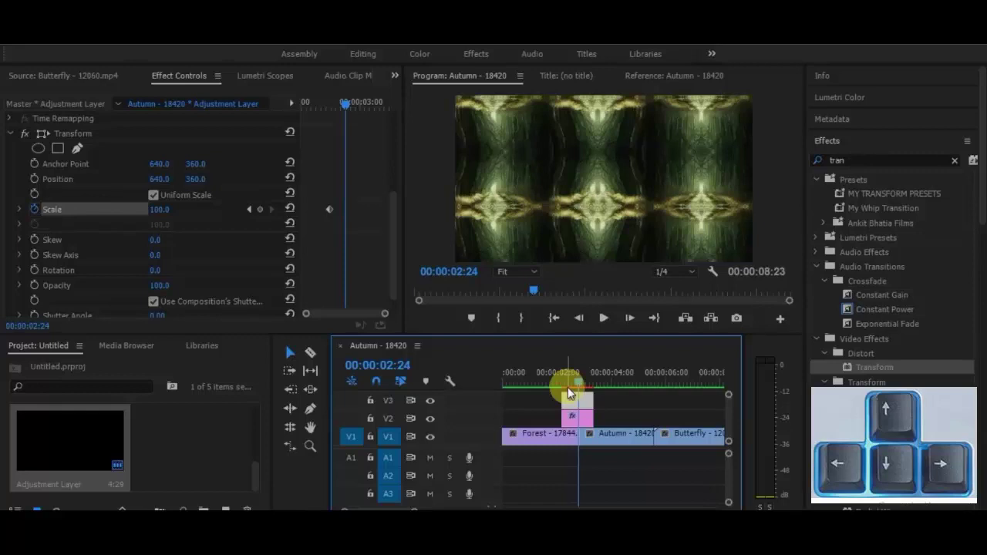
key(Right)
key(Right)
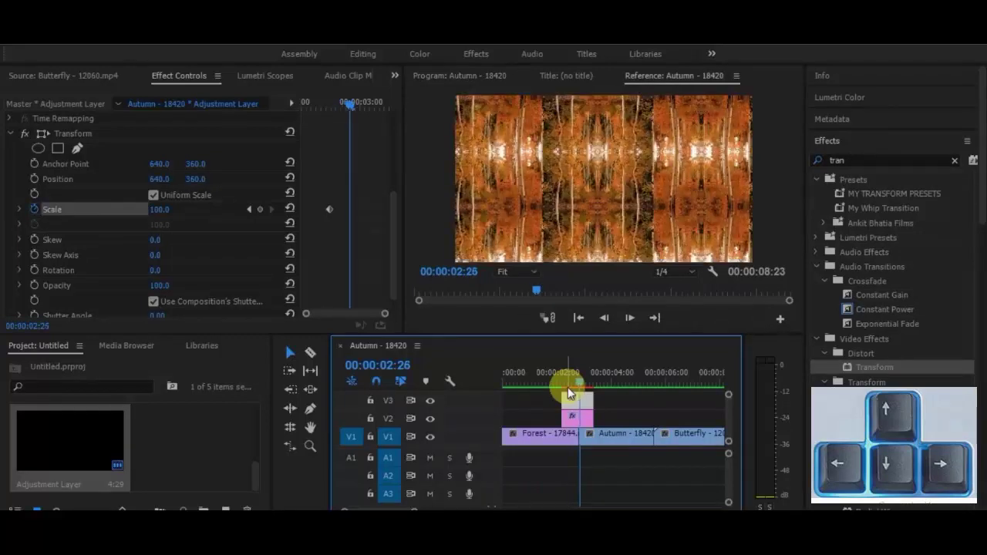
key(Down)
click(176, 209)
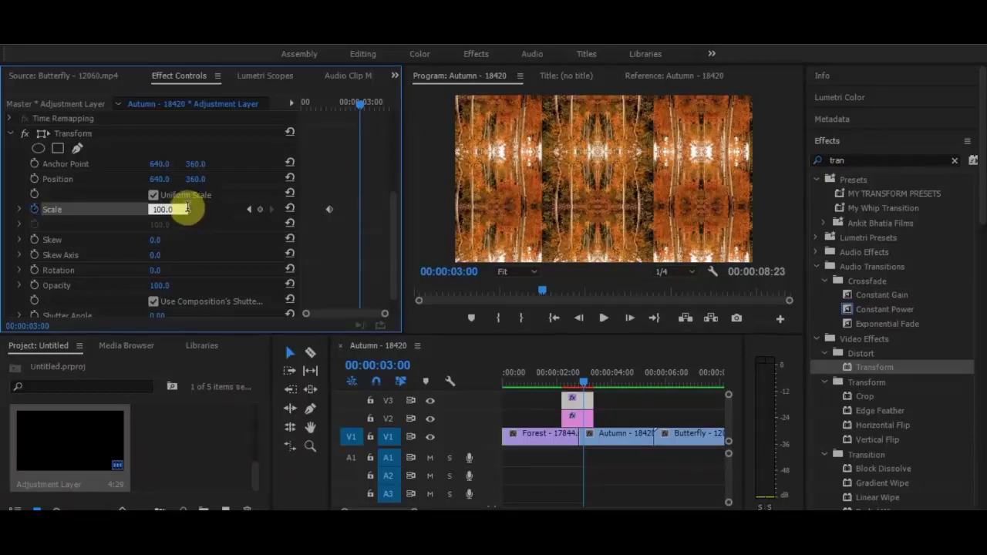
key(Return)
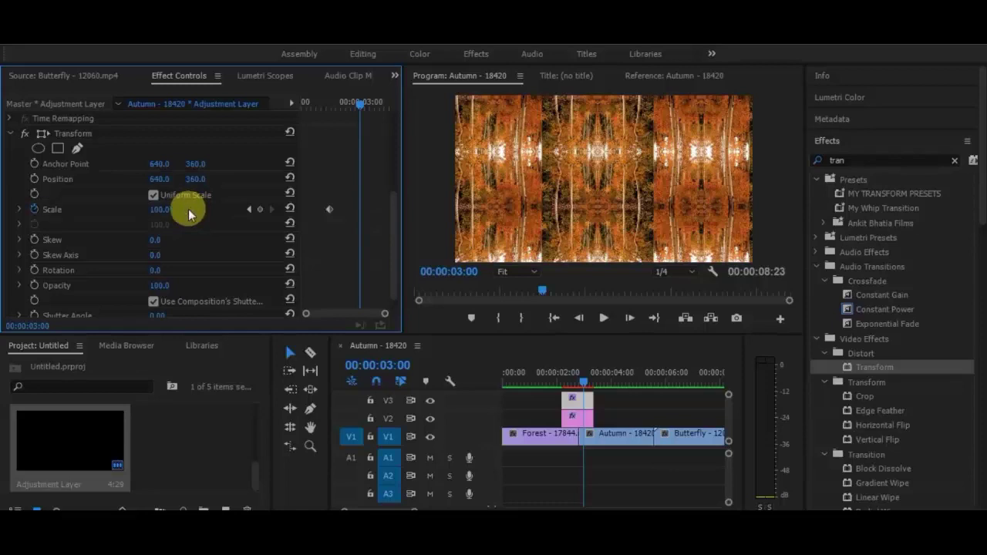
drag(158, 209, 205, 209)
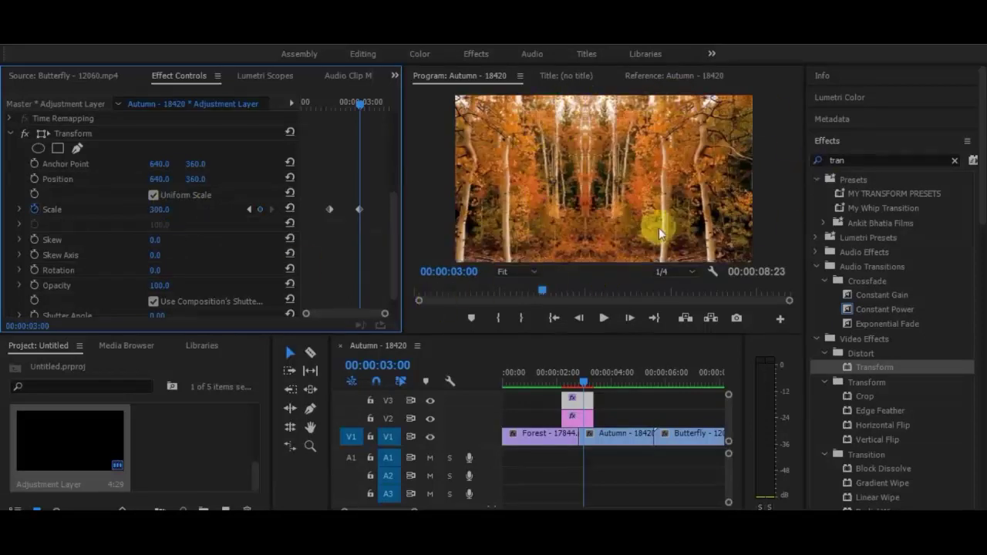
At 00:00:02:24, disable Use Composition's Shutter Angle in the Transform effect and set its Shutter Angle to 360
scroll(392, 253, down, 1)
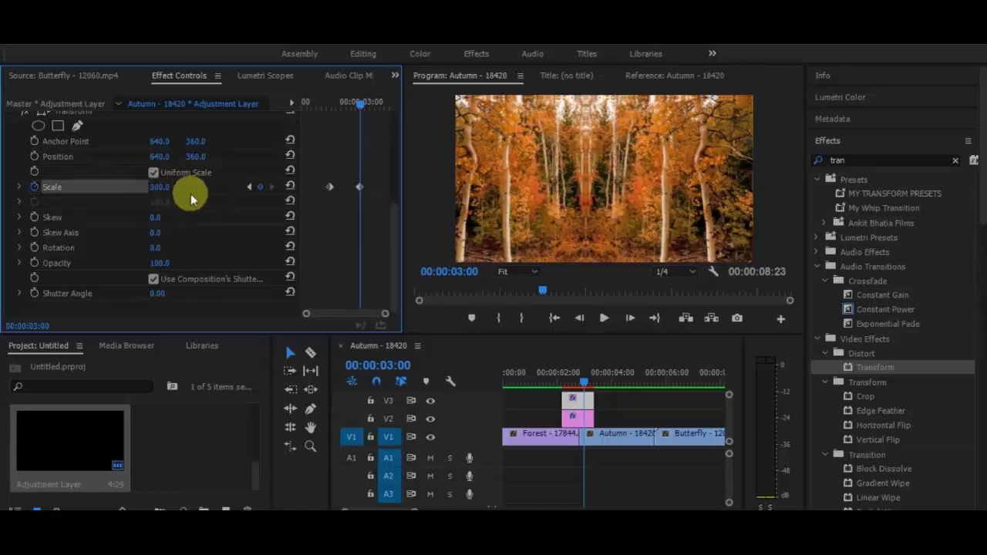
key(Left)
click(423, 282)
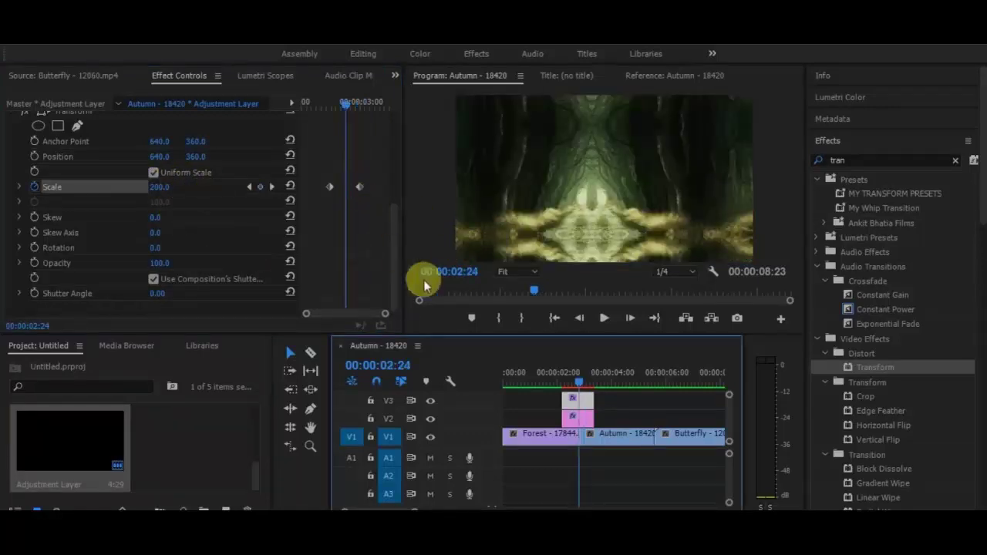
click(391, 260)
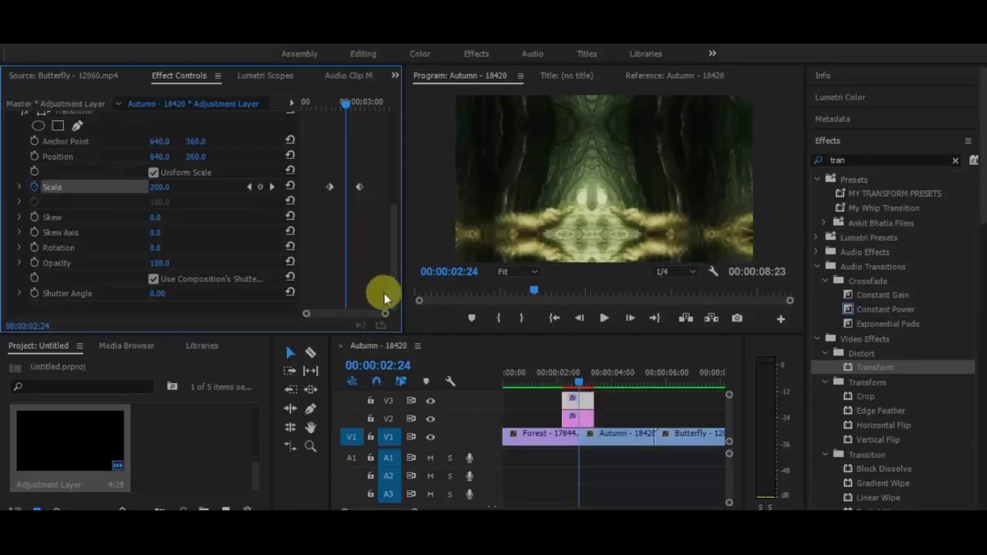
click(152, 279)
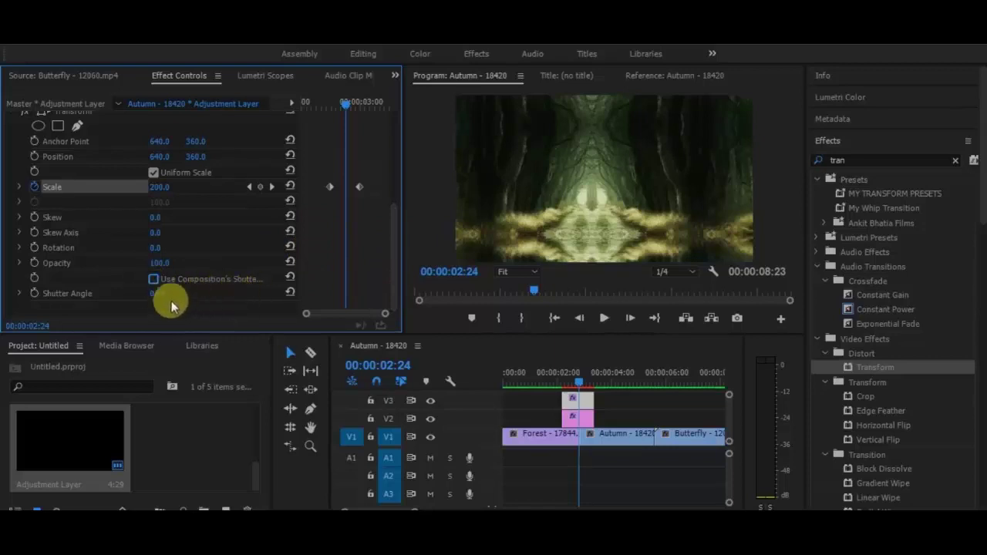
click(171, 295)
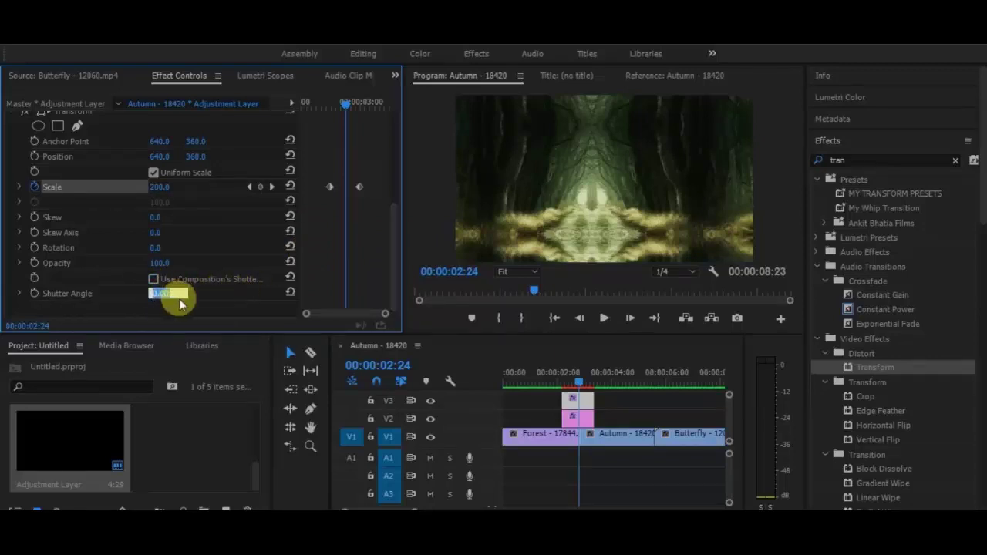
text(360)
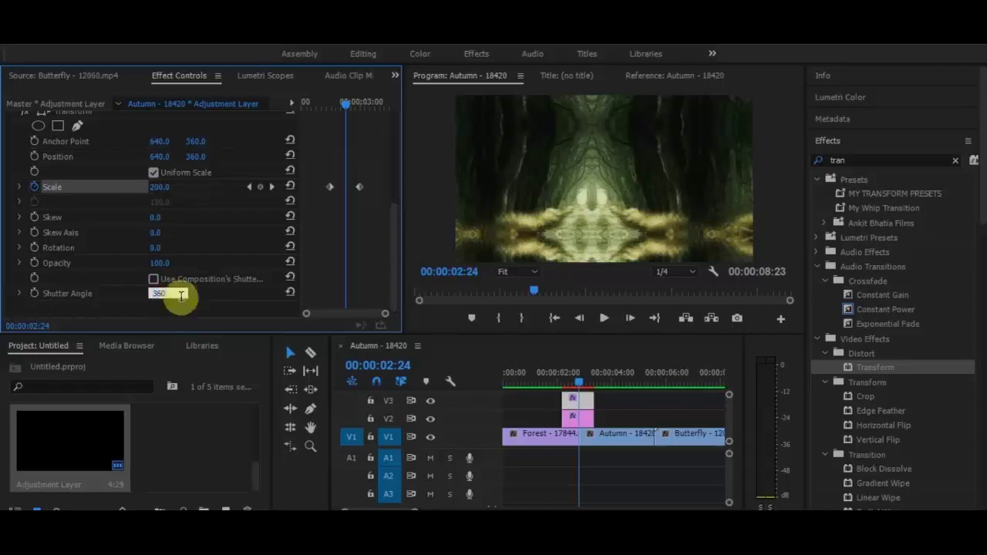
key(Return)
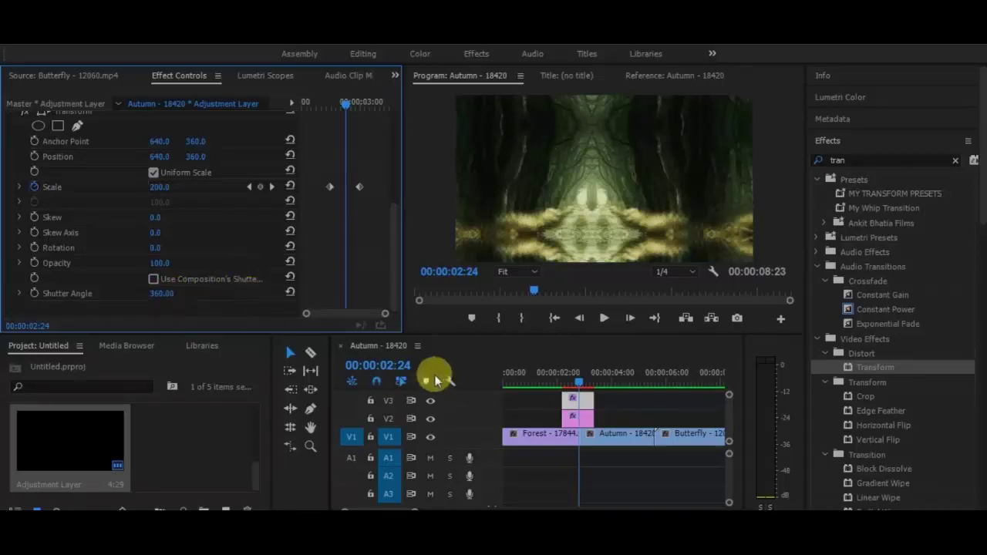
Expand the Transform Scale graph and ease the first Scale keyframe by pulling its velocity handle down to zero
click(578, 379)
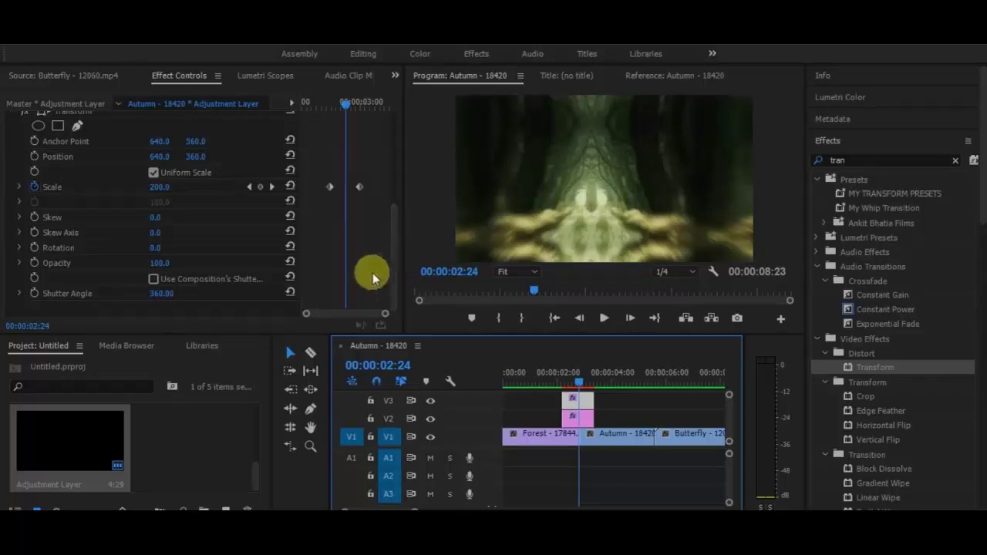
click(18, 187)
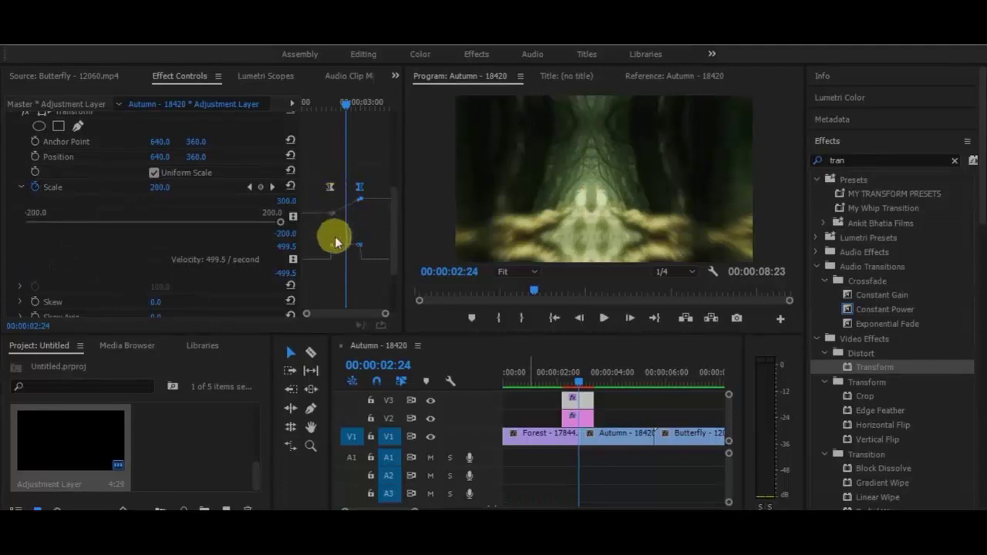
drag(332, 245, 359, 249)
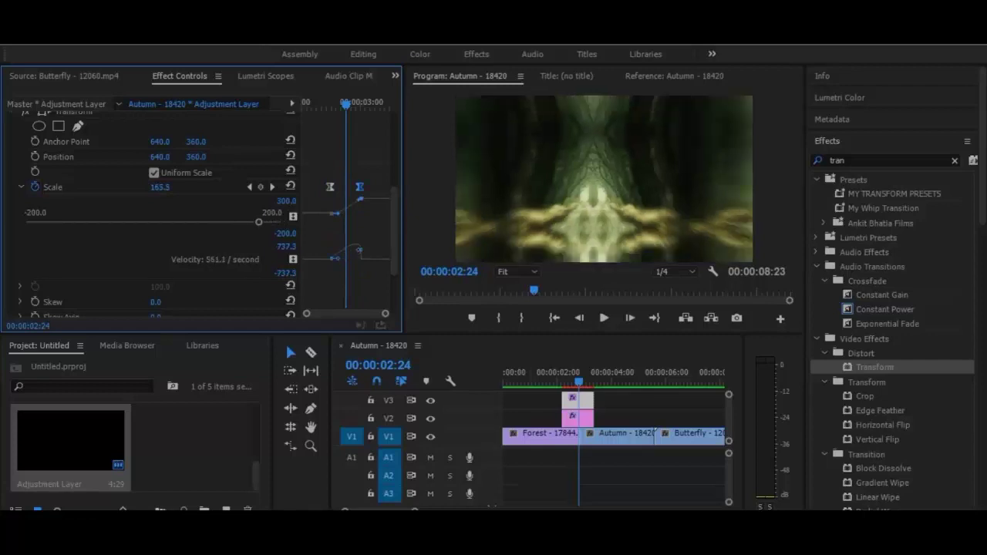
click(364, 248)
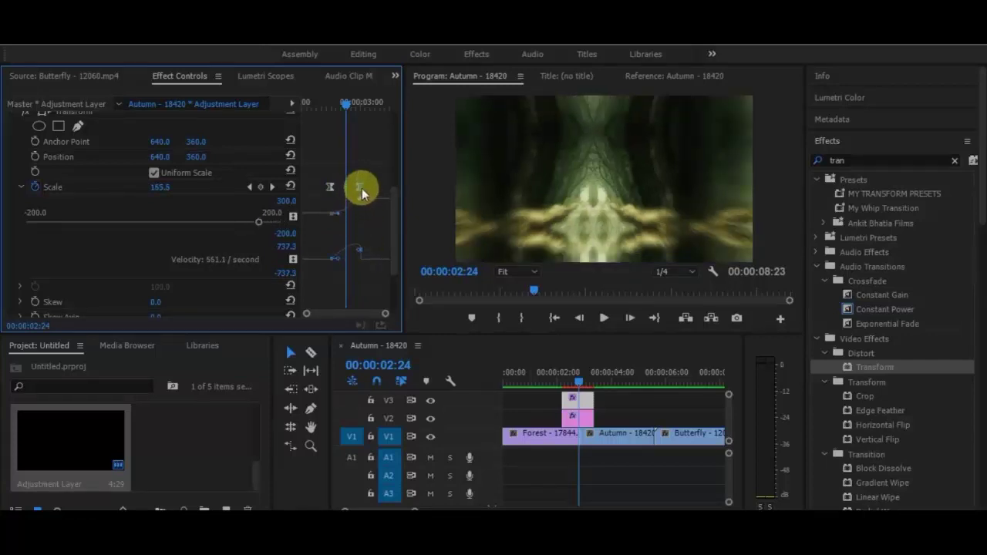
Spread the two Scale keyframes slightly apart and ease the second one so the velocity curve peaks sharply near the cut
drag(362, 191, 365, 193)
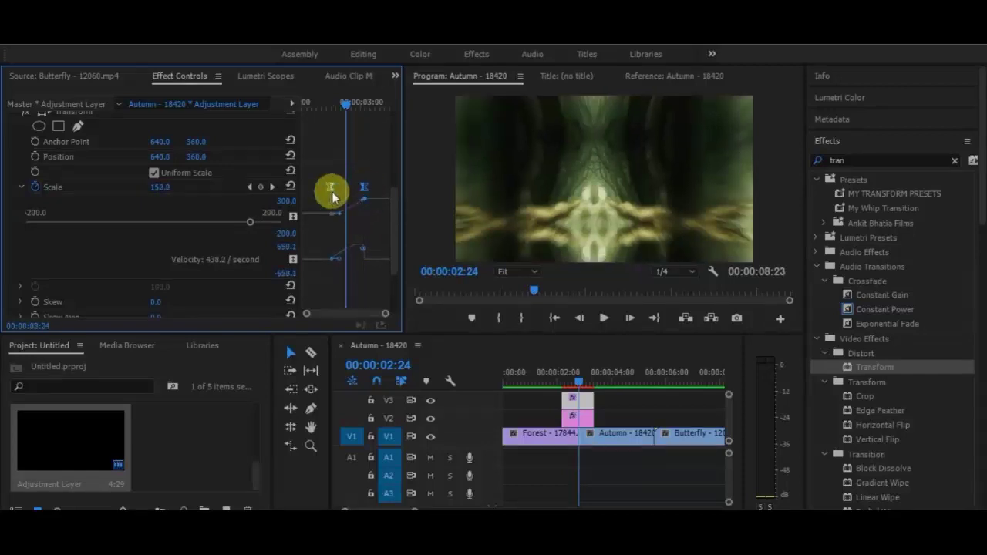
drag(332, 191, 328, 186)
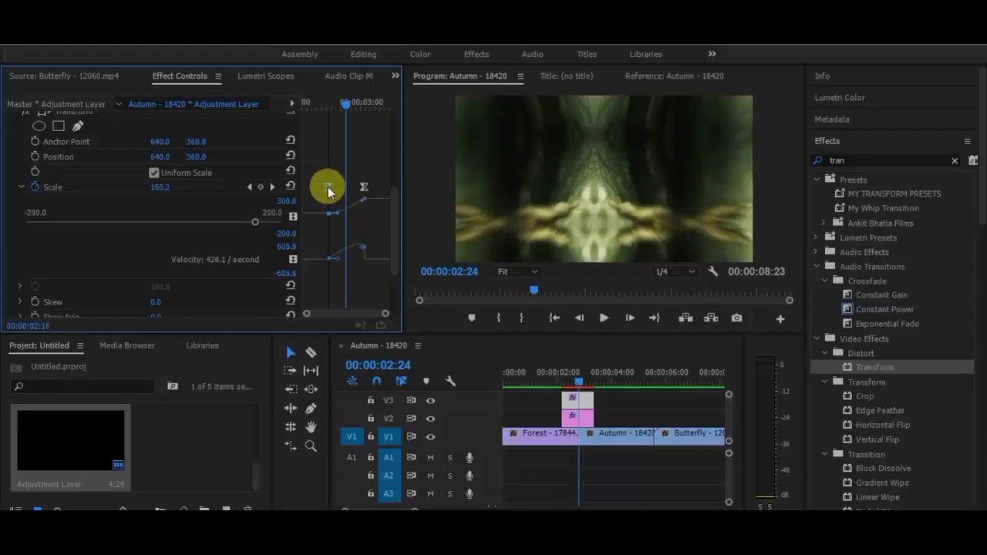
mouse_move(359, 243)
mouse_down()
mouse_move(358, 261)
mouse_move(331, 258)
mouse_move(352, 260)
mouse_up()
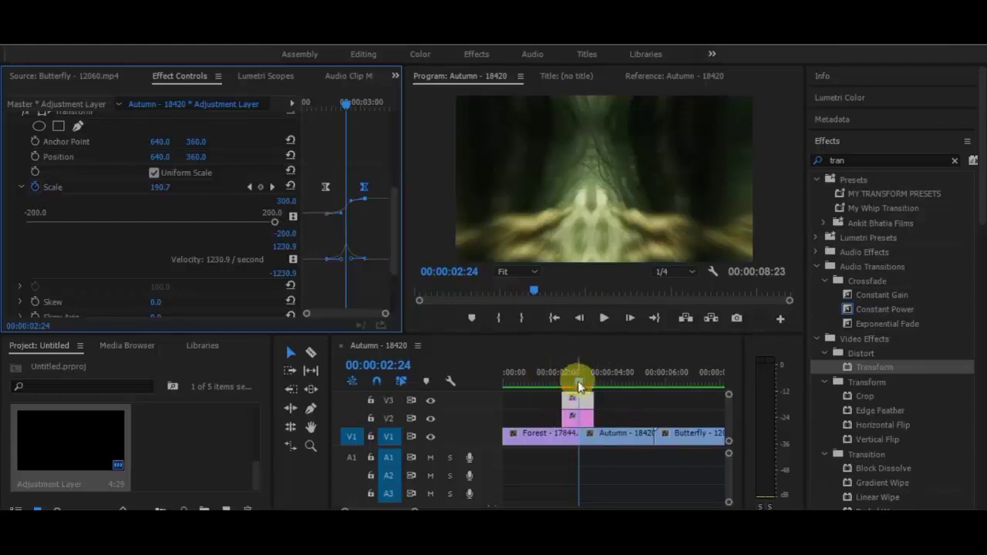
Render the sequence's effects from In to Out
click(102, 48)
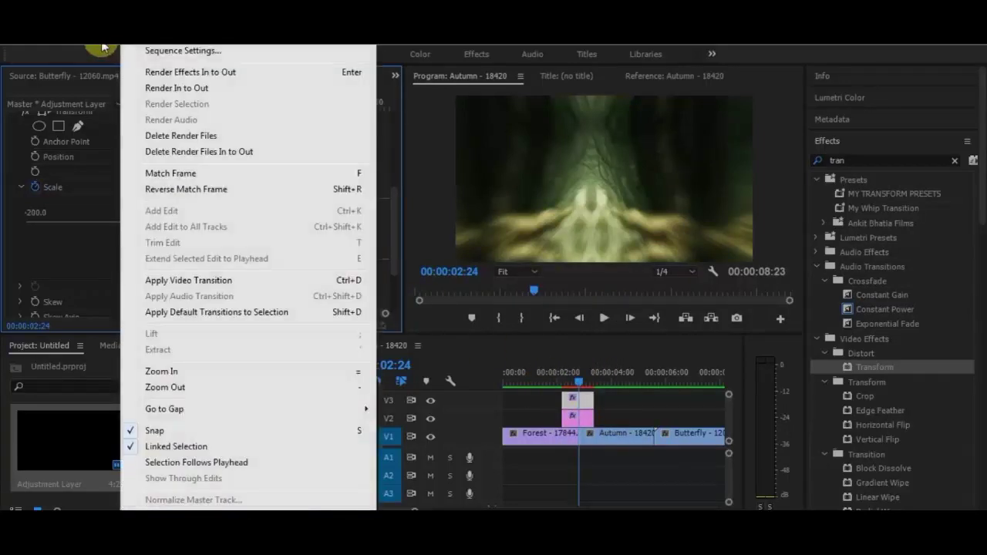
click(197, 73)
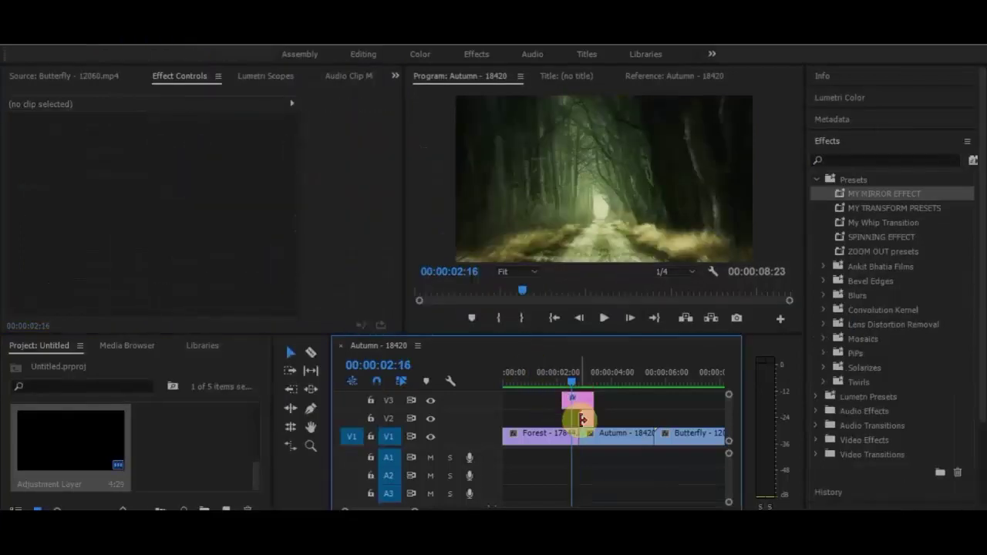
Trim the start of the V2 adjustment layer to the Forest–Autumn cut and play the transition from before the cut
drag(583, 419, 577, 389)
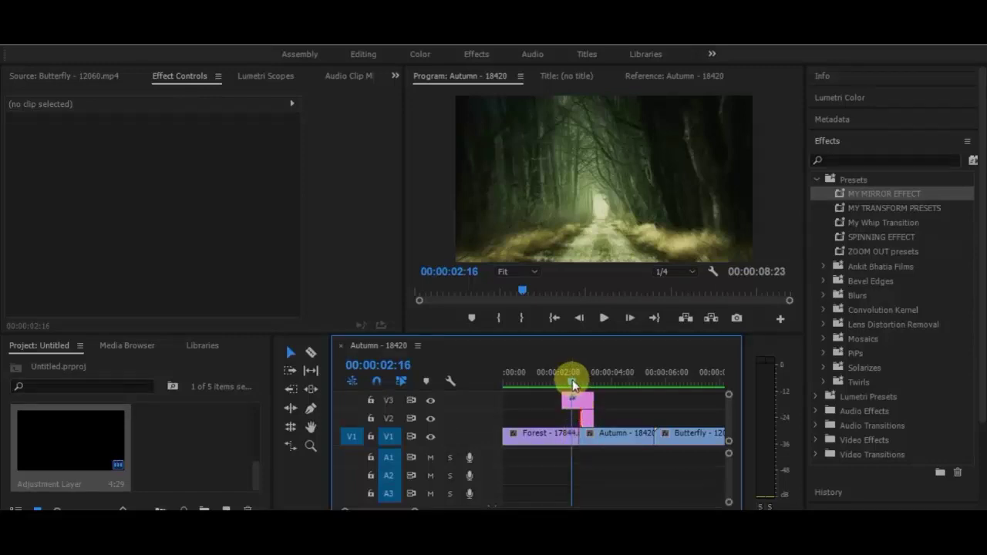
mouse_move(572, 383)
mouse_down()
mouse_move(579, 410)
mouse_move(601, 418)
mouse_move(554, 381)
mouse_up()
click(591, 419)
click(604, 319)
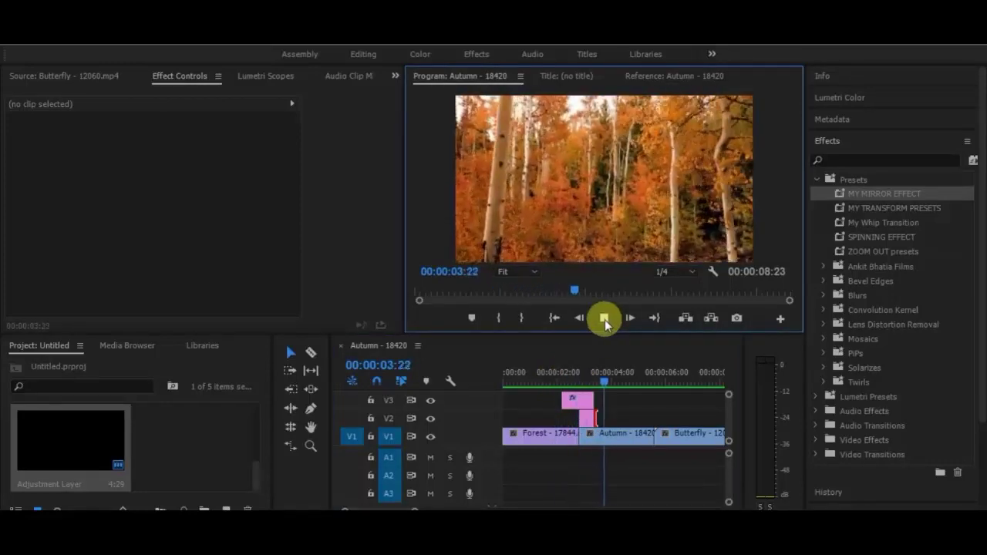
Select both adjustment layers on V2 and V3 and duplicate them over the cut between the Autumn and Butterfly clips
click(607, 410)
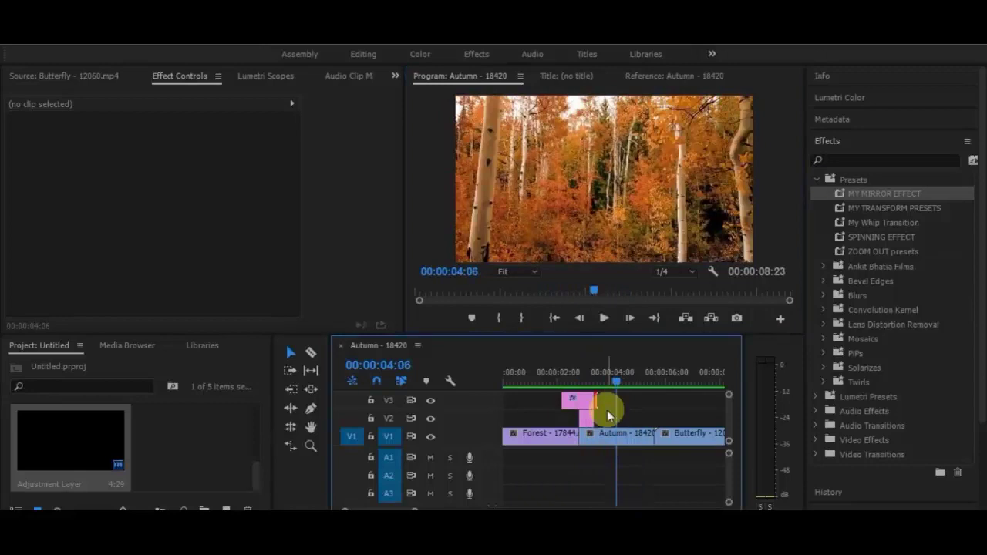
mouse_move(607, 410)
mouse_down()
mouse_move(591, 399)
mouse_move(588, 409)
mouse_up()
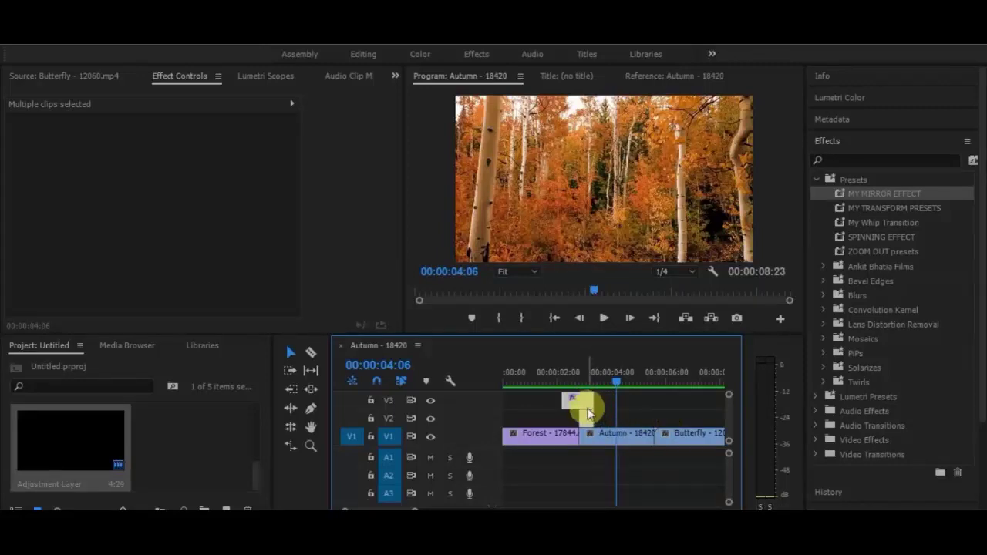
drag(588, 412, 624, 382)
Play the sequence to review both zoom transitions, and return the playhead to 00:00:02:19
click(605, 318)
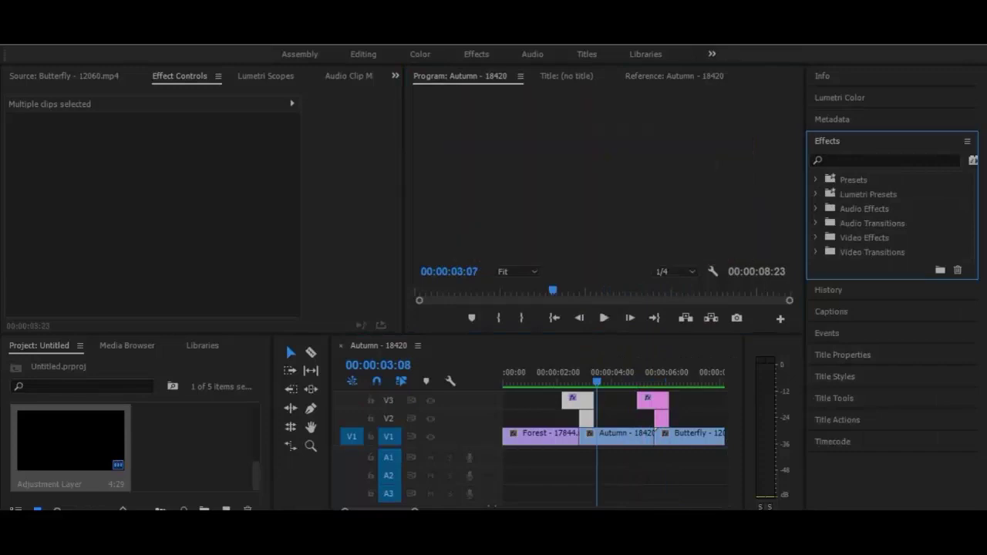
key(space)
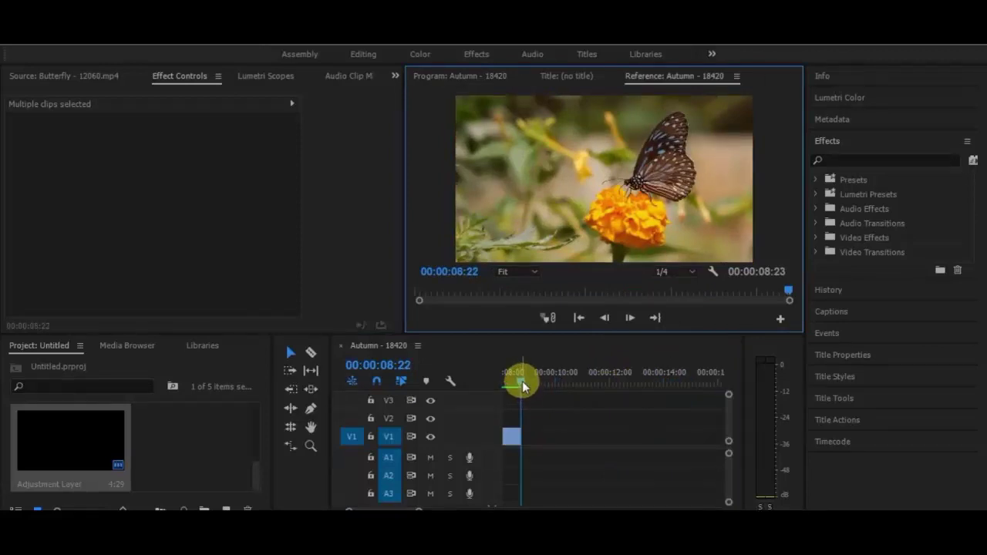
drag(522, 381, 580, 373)
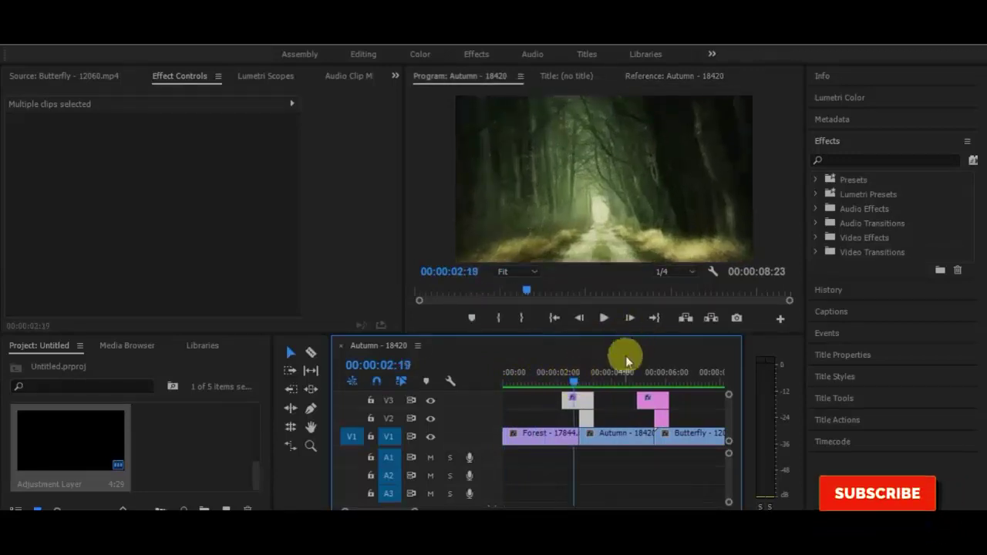